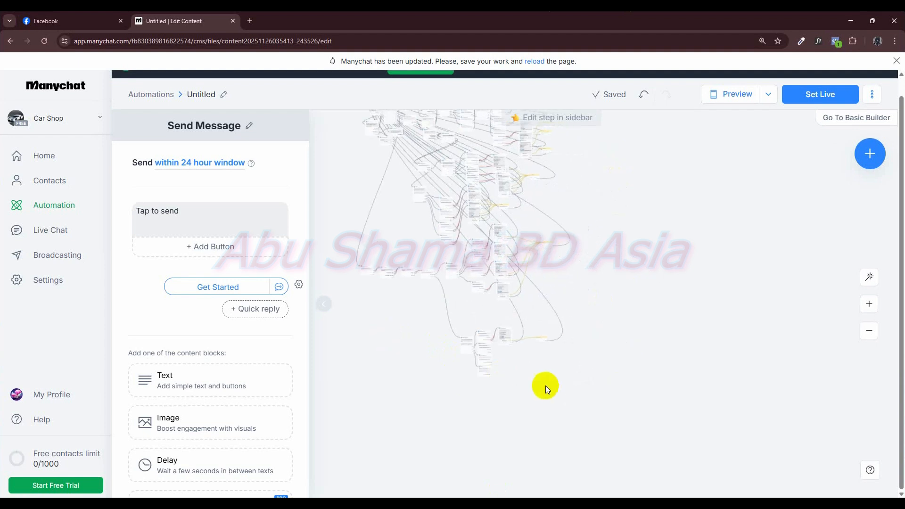
scroll(605, 377, up, 5)
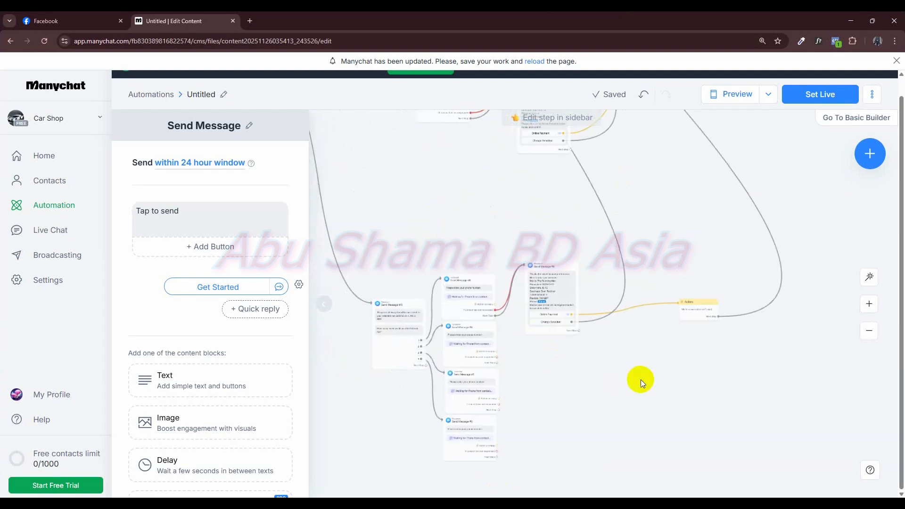
- Duplicate the 700 BDT booking confirmation message in the lowest branch and place the copy beneath the original
click(555, 277)
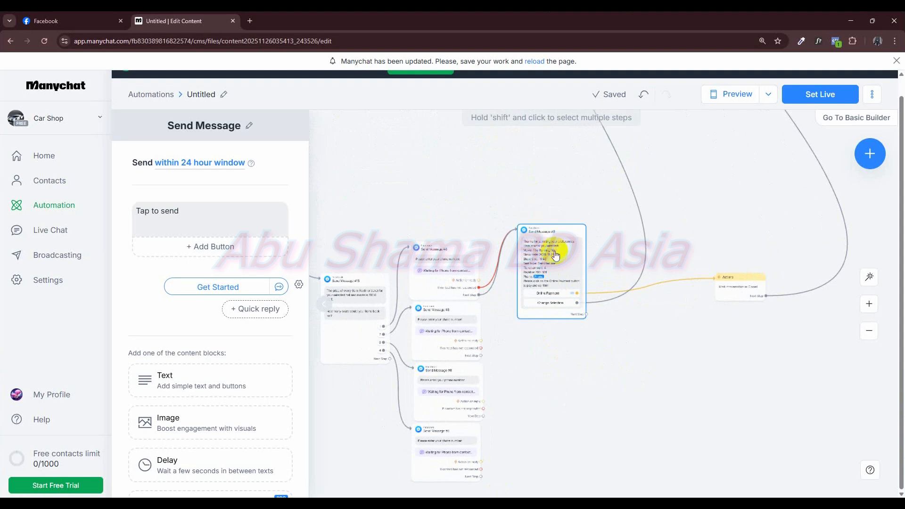
scroll(583, 329, down, 5)
mouse_move(545, 312)
mouse_down()
mouse_move(541, 340)
mouse_move(539, 303)
mouse_up()
scroll(569, 349, up, 3)
mouse_move(505, 229)
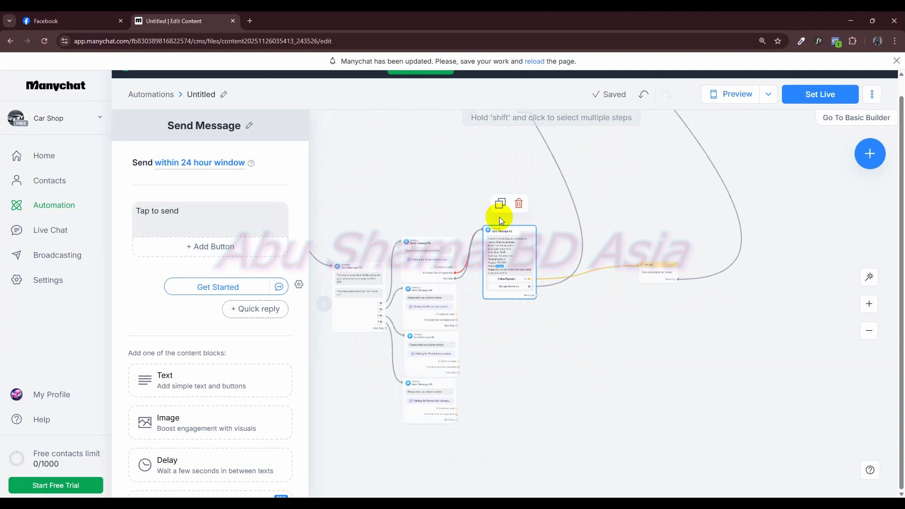
click(499, 205)
drag(638, 339, 518, 334)
scroll(573, 352, up, 3)
drag(633, 354, 675, 372)
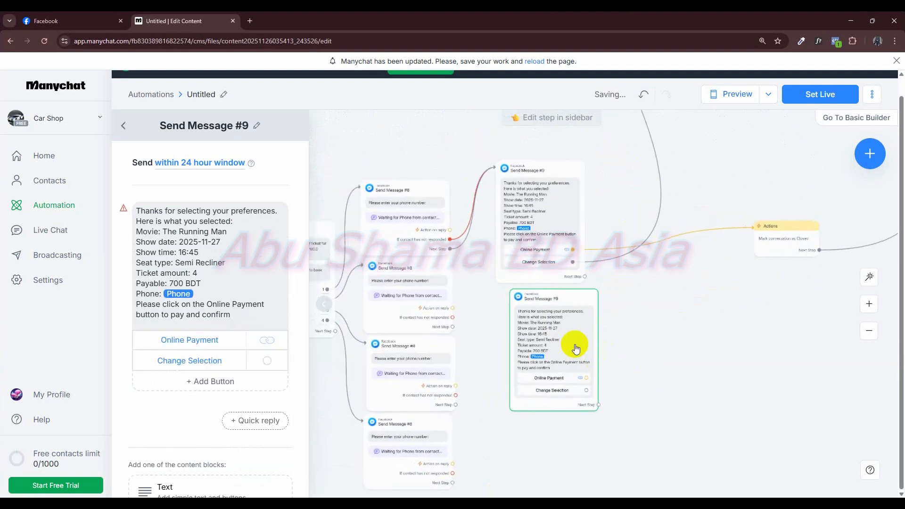
- Set the copy's payable amount to 1400 BDT and connect the second phone-number message to it
click(566, 340)
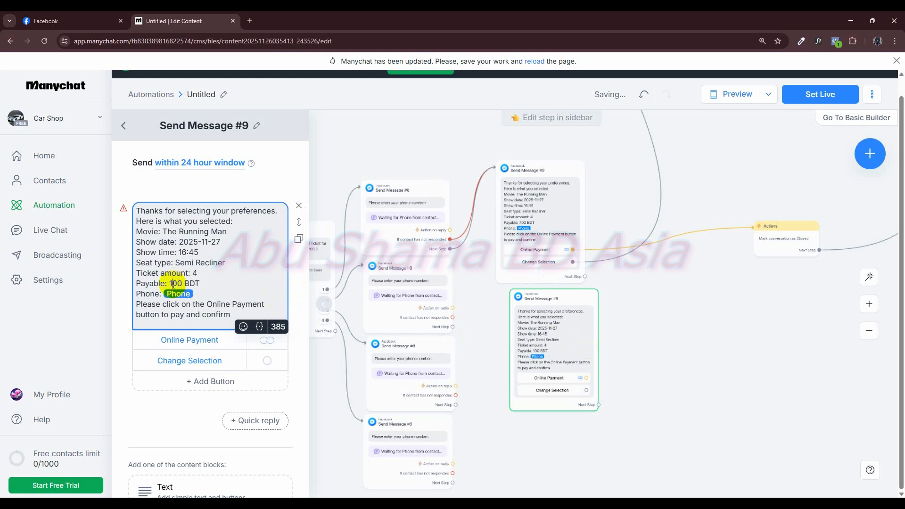
drag(454, 317, 505, 392)
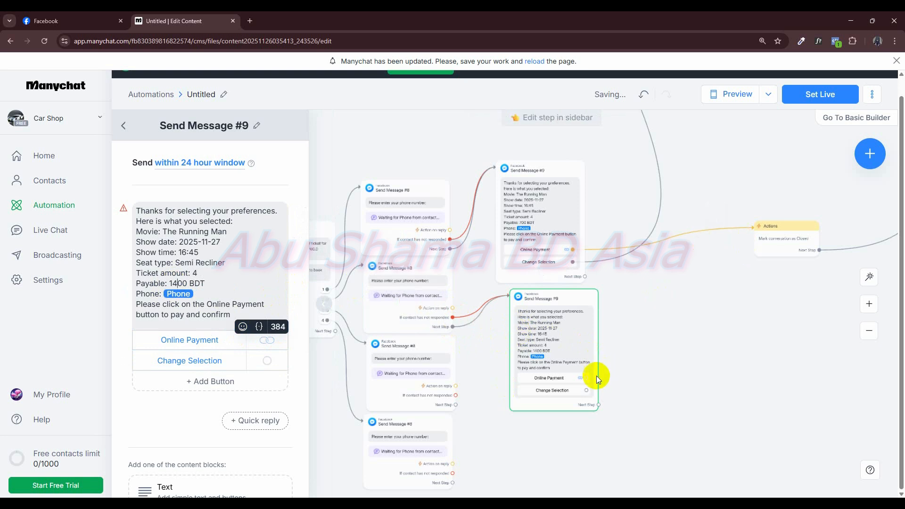
- Connect the 1400 BDT message's Online Payment button to the Actions step and its Change Selection button back to the message near the flow's start
drag(588, 378, 791, 244)
scroll(794, 275, down, 6)
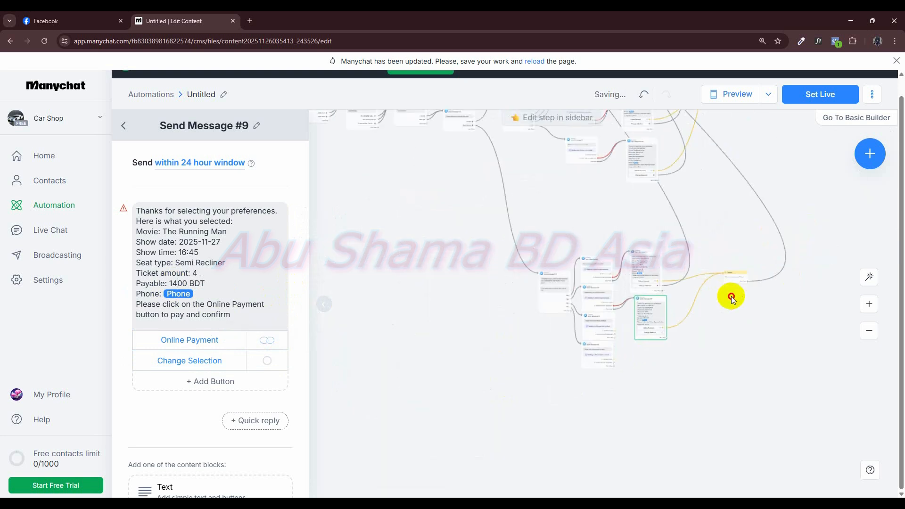
drag(654, 338, 501, 236)
scroll(718, 326, down, 5)
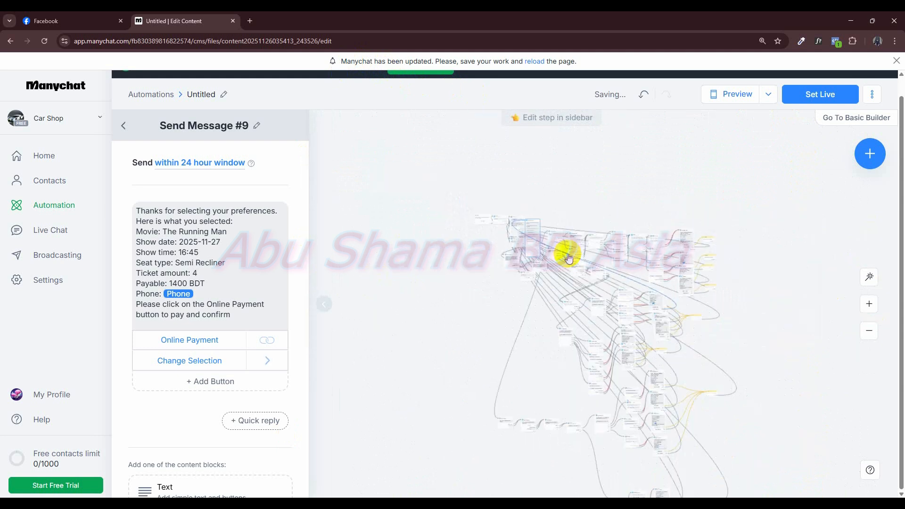
- Duplicate the 1400 BDT confirmation message and place the copy in the same column
scroll(674, 293, up, 5)
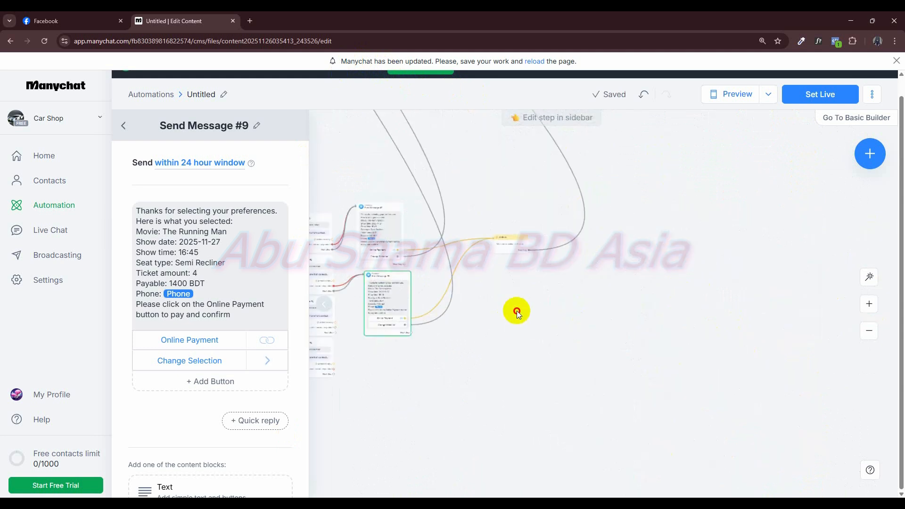
key(ctrl+v)
drag(699, 344, 695, 314)
drag(588, 248, 583, 204)
drag(609, 283, 592, 232)
scroll(662, 288, up, 4)
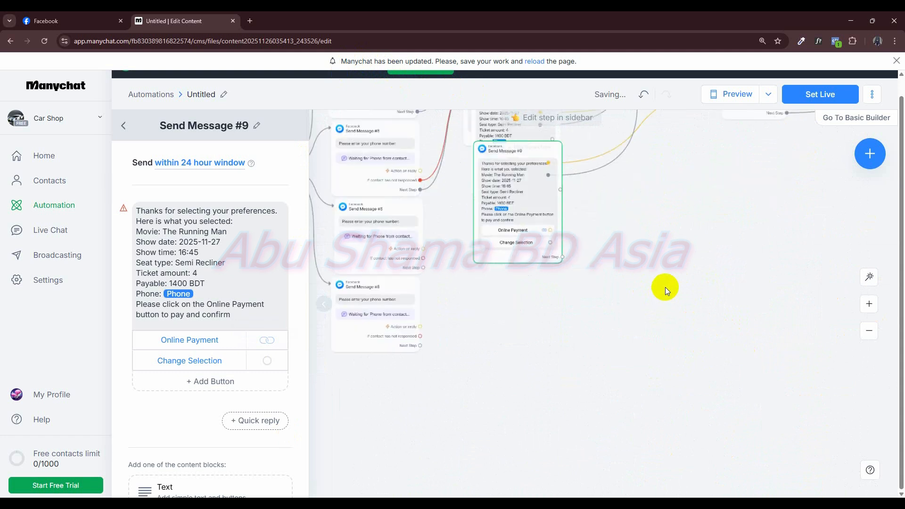
- Set the payable amount in the newest confirmation message to 2100 BDT
click(191, 283)
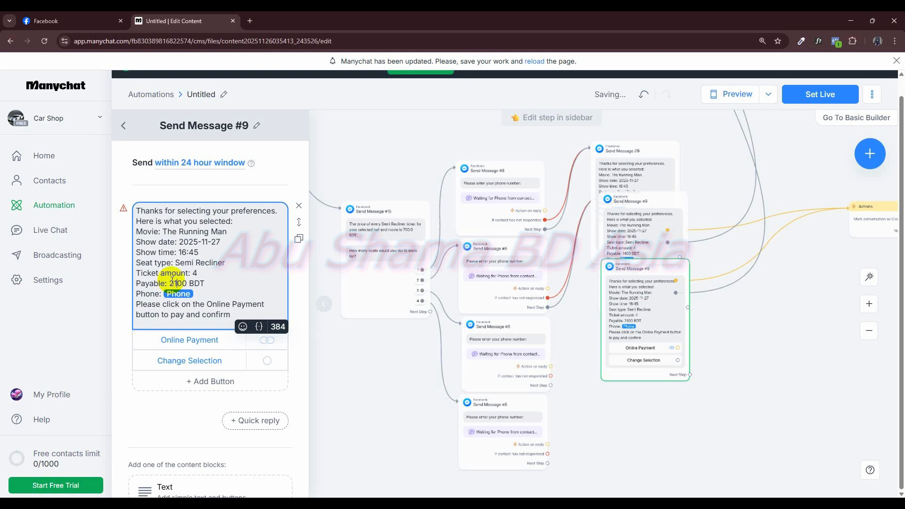
click(726, 388)
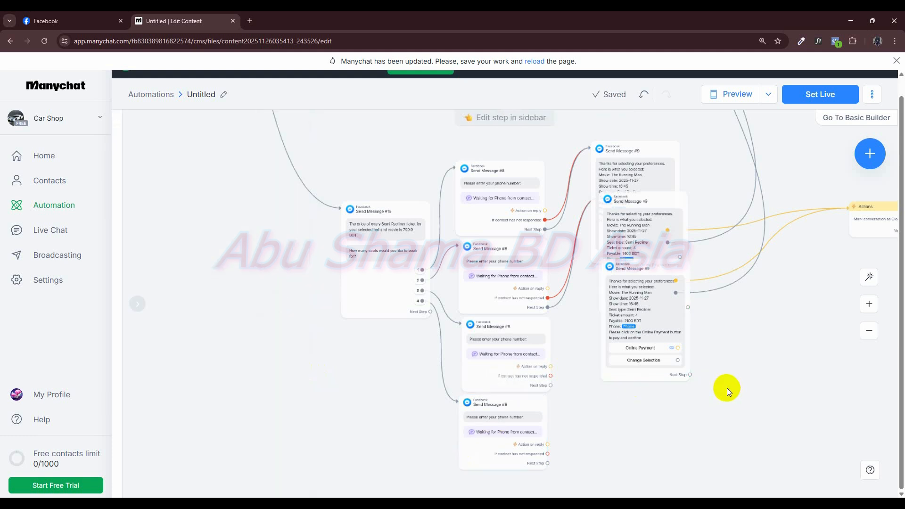
click(664, 334)
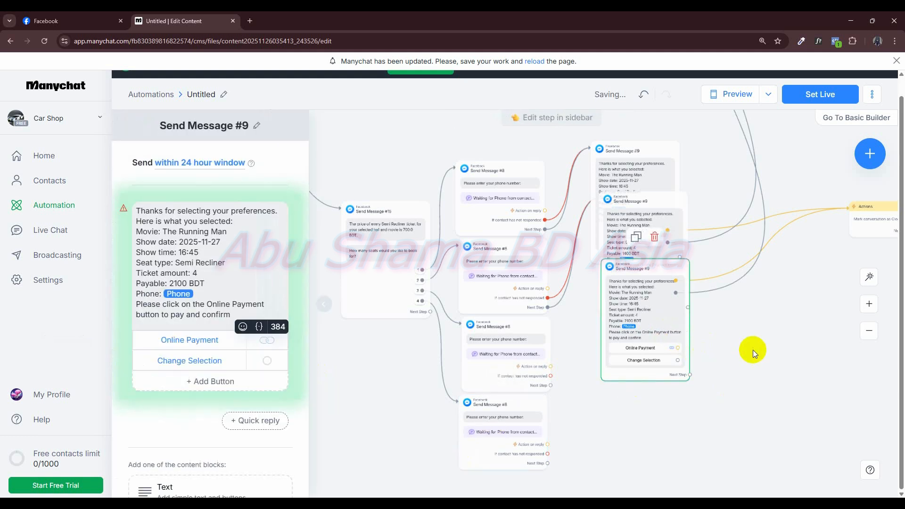
- Connect the 2100 BDT message's Online Payment button to the Actions step and Change Selection to the message near the flow's start
drag(516, 398, 692, 258)
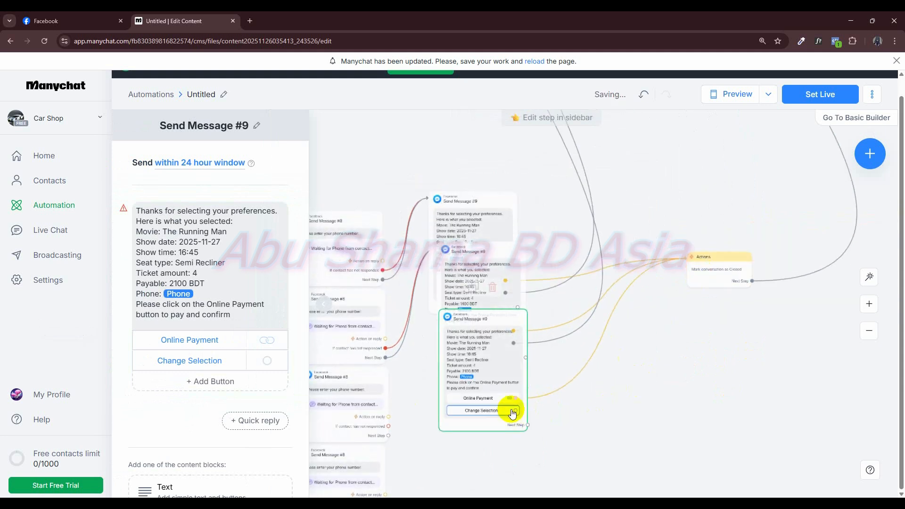
drag(517, 411, 573, 154)
click(575, 157)
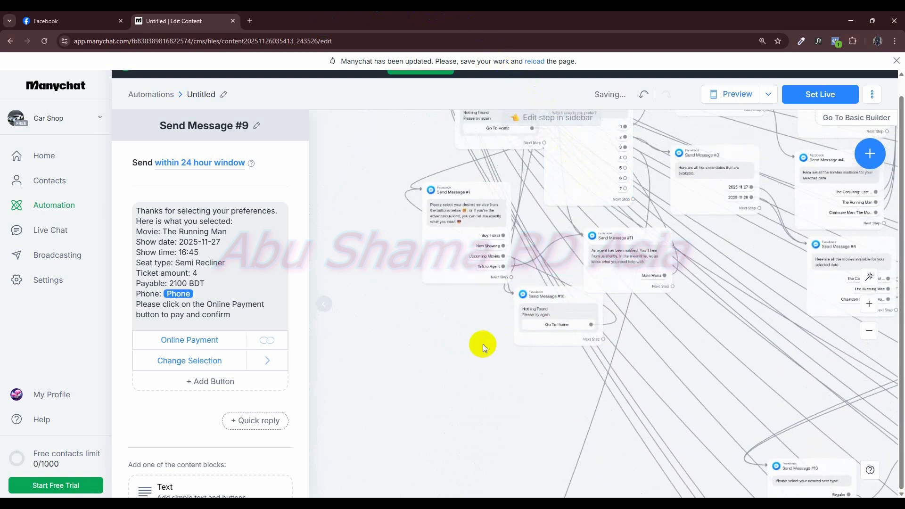
- Duplicate the 700 BDT confirmation message and place the copy beneath the 2100 BDT message
scroll(485, 343, down, 3)
scroll(486, 343, down, 3)
drag(696, 268, 606, 112)
scroll(632, 318, up, 3)
drag(452, 315, 736, 333)
scroll(736, 332, up, 3)
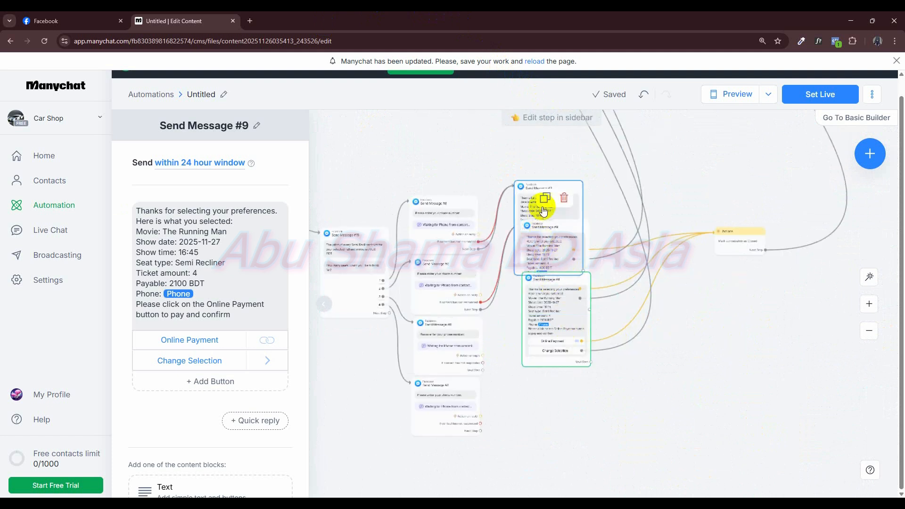
click(539, 160)
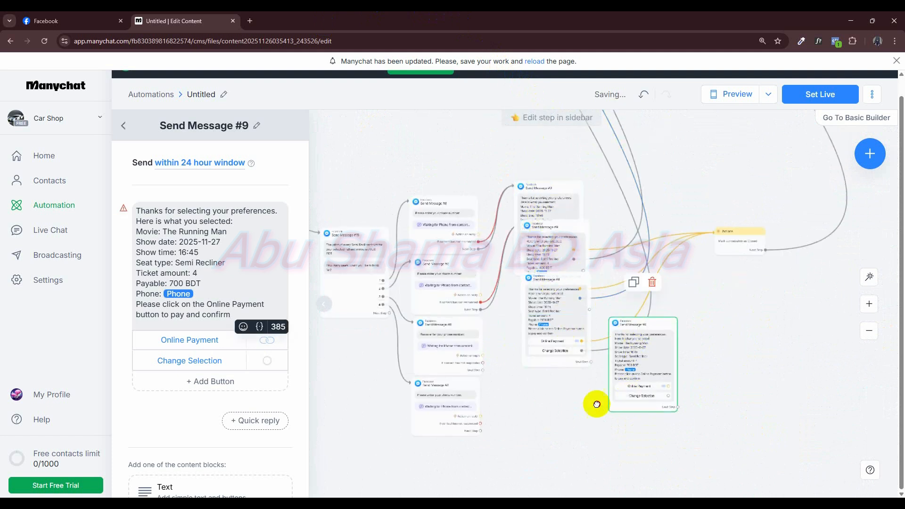
drag(554, 369, 553, 361)
drag(629, 369, 620, 295)
scroll(628, 337, up, 3)
scroll(739, 404, down, 3)
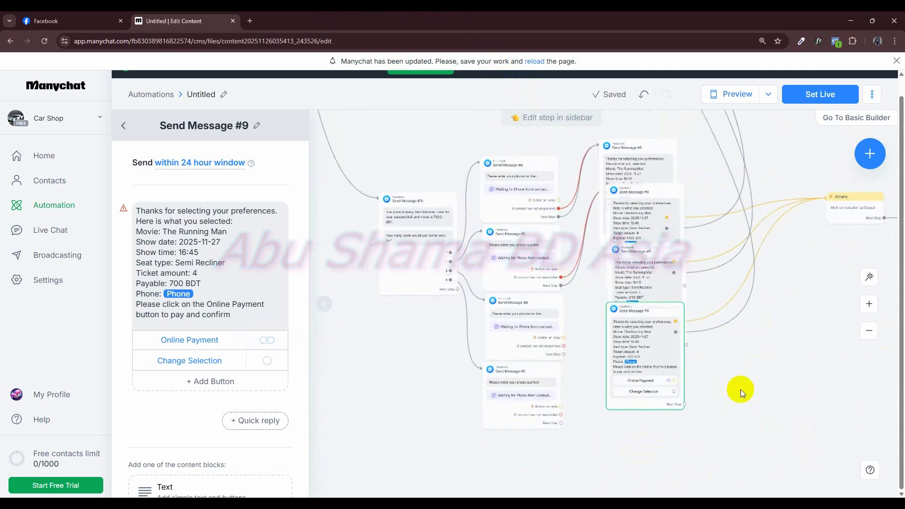
- Move the newest copy aside and connect the third phone-number message's no-response and Next Step outputs to the 2100 BDT message
drag(672, 366, 772, 432)
drag(642, 307, 651, 362)
drag(563, 347, 633, 344)
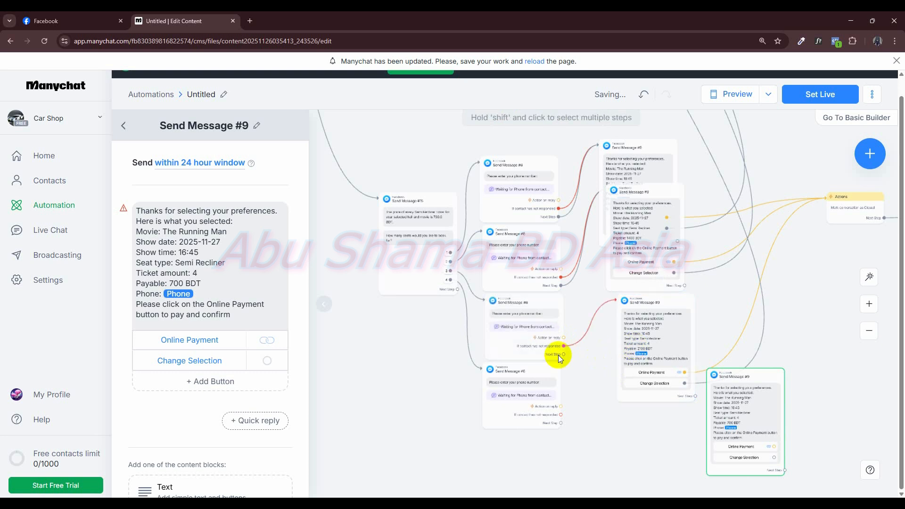
drag(563, 354, 652, 266)
- Place the newest copy beneath the 2100 BDT message and set its payable amount to 2800 BDT
drag(757, 334, 706, 267)
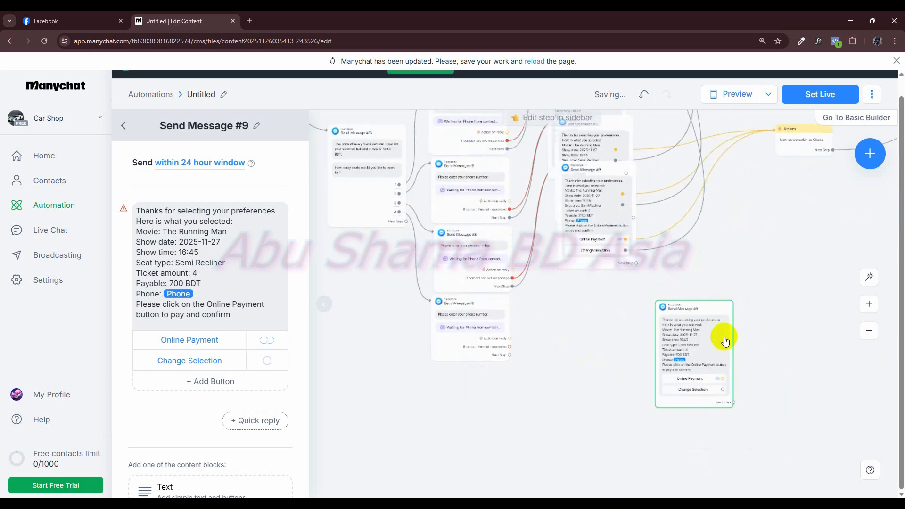
drag(725, 340, 627, 263)
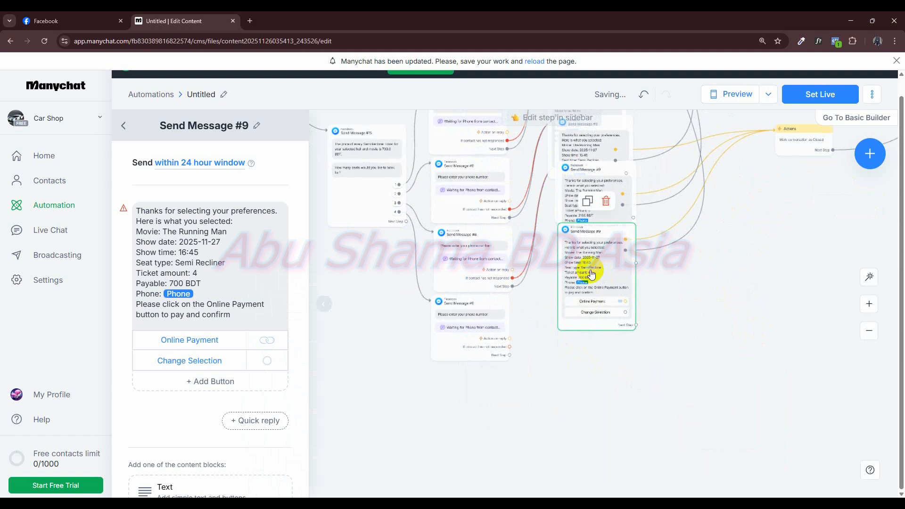
click(175, 284)
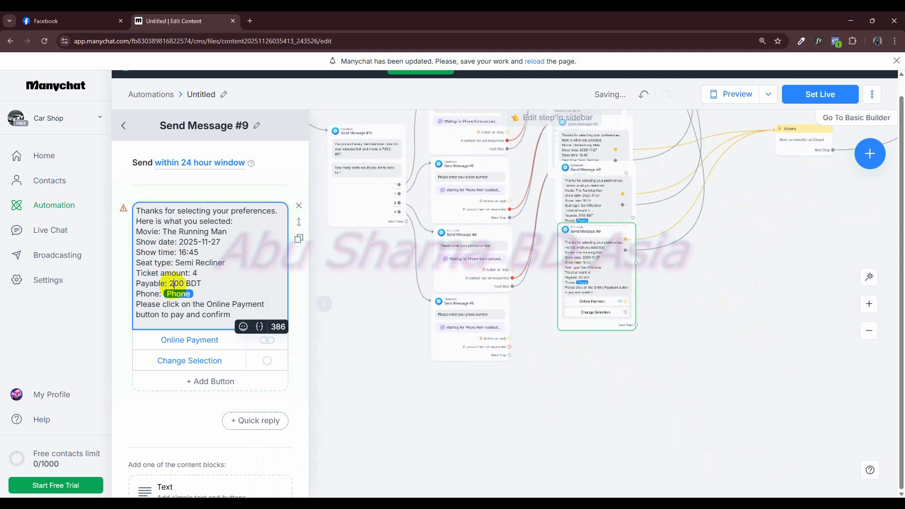
click(413, 314)
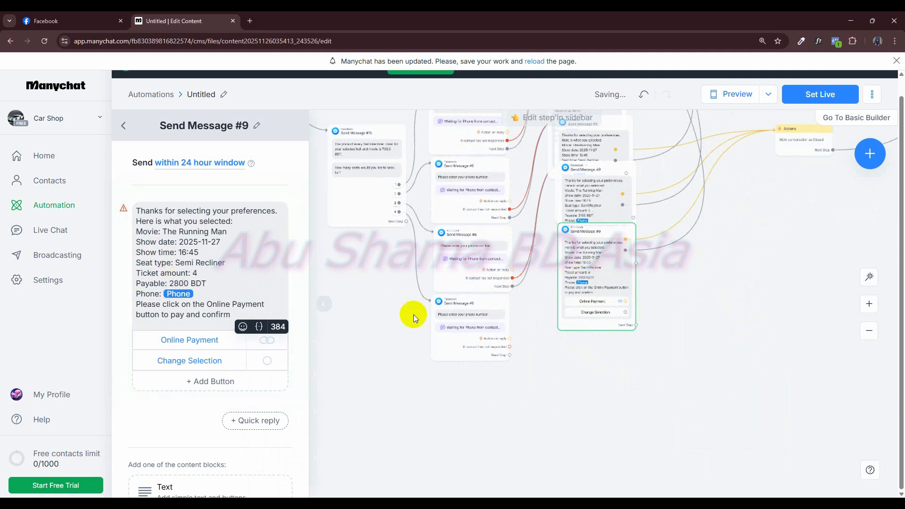
click(581, 386)
- Wire the 2800 BDT message: fourth phone-number message's outputs into it, Online Payment to Actions, Change Selection to the message near the flow's start
drag(581, 385, 501, 448)
drag(548, 364, 728, 210)
drag(433, 409, 516, 337)
drag(433, 418, 532, 330)
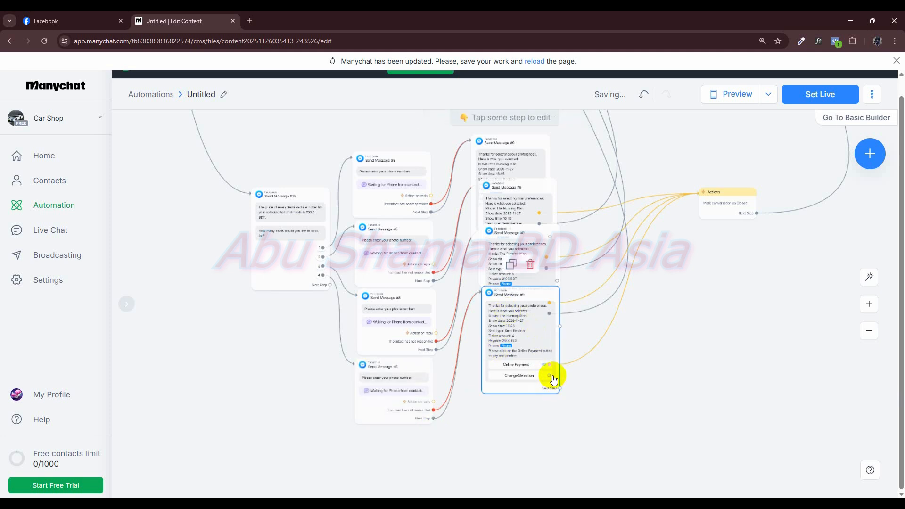
drag(549, 374, 420, 268)
scroll(424, 303, down, 7)
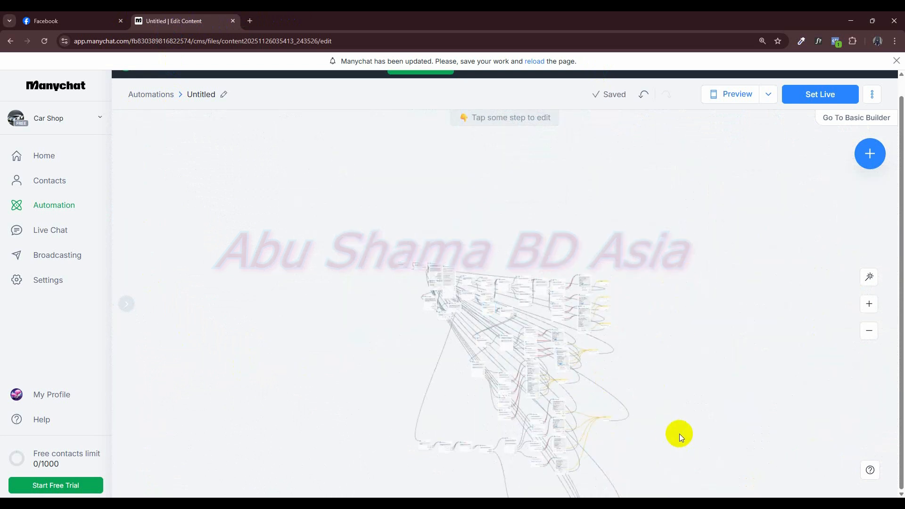
- Examine the messages and connections of the lowest ticket branch
drag(679, 432, 610, 254)
scroll(606, 256, up, 5)
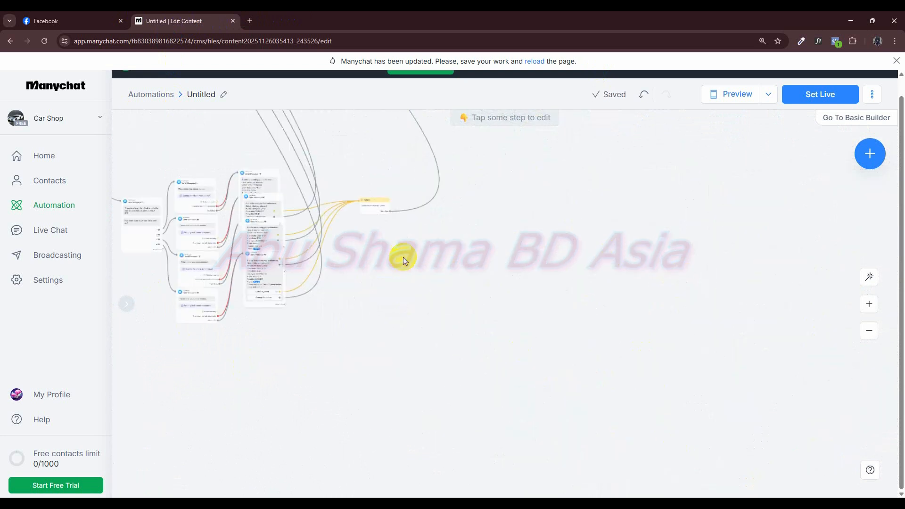
scroll(573, 296, up, 3)
mouse_move(519, 264)
mouse_down()
mouse_move(582, 338)
mouse_move(573, 319)
mouse_up()
scroll(582, 338, down, 3)
scroll(574, 320, up, 4)
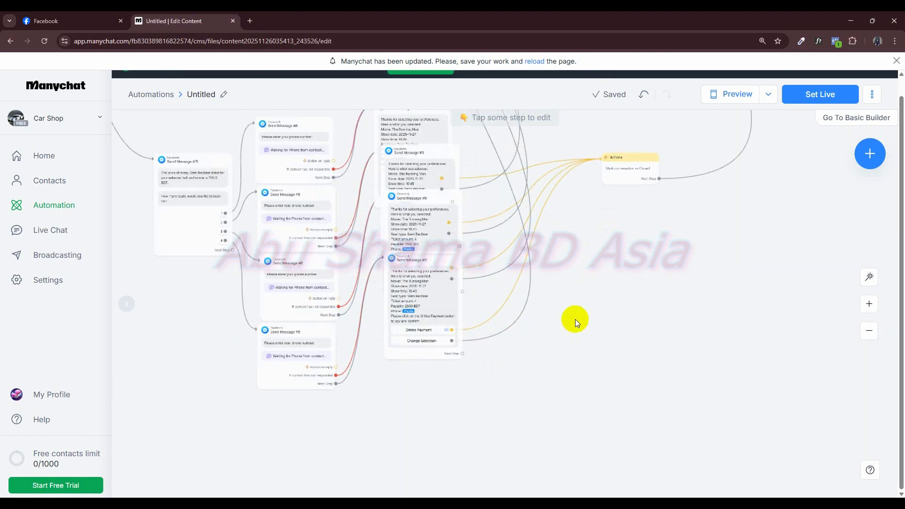
scroll(575, 319, up, 2)
scroll(637, 388, down, 4)
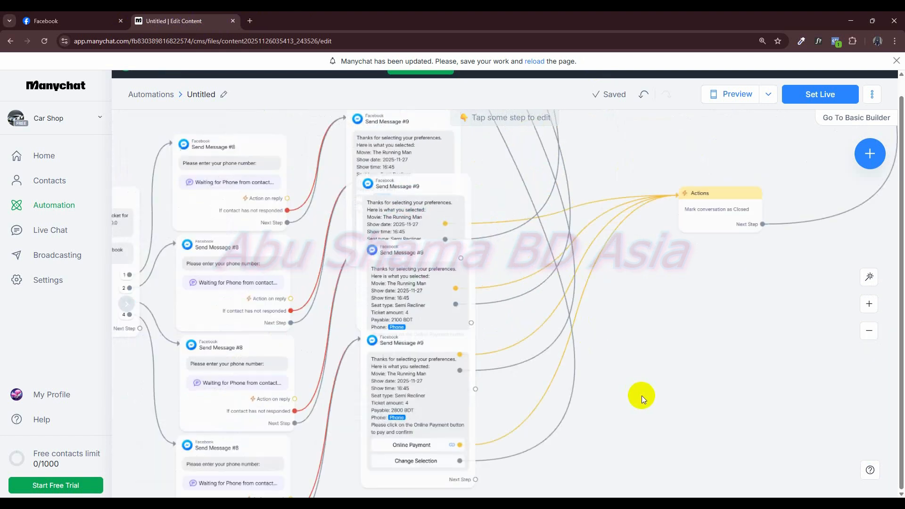
scroll(640, 387, down, 5)
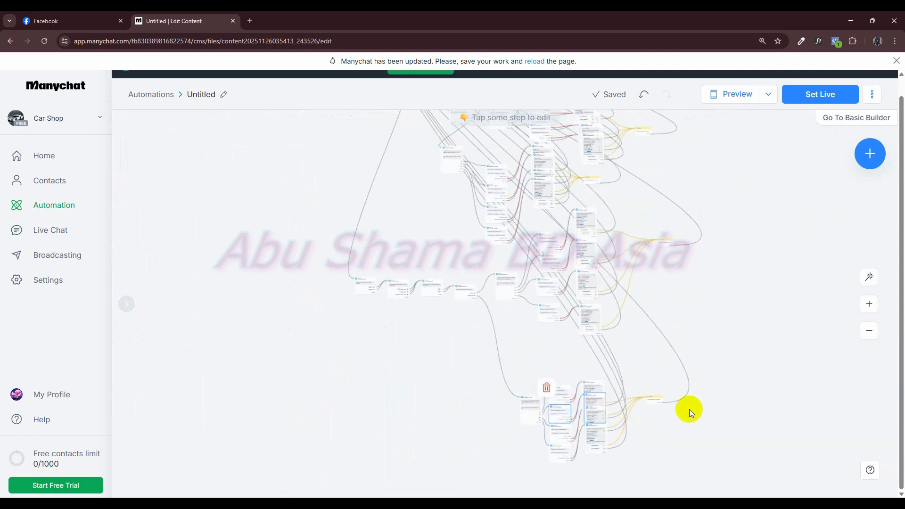
- Move the lowest branch's seat-count message under the one above and spread its phone-number and confirmation messages into neat vertical columns
drag(525, 408, 504, 335)
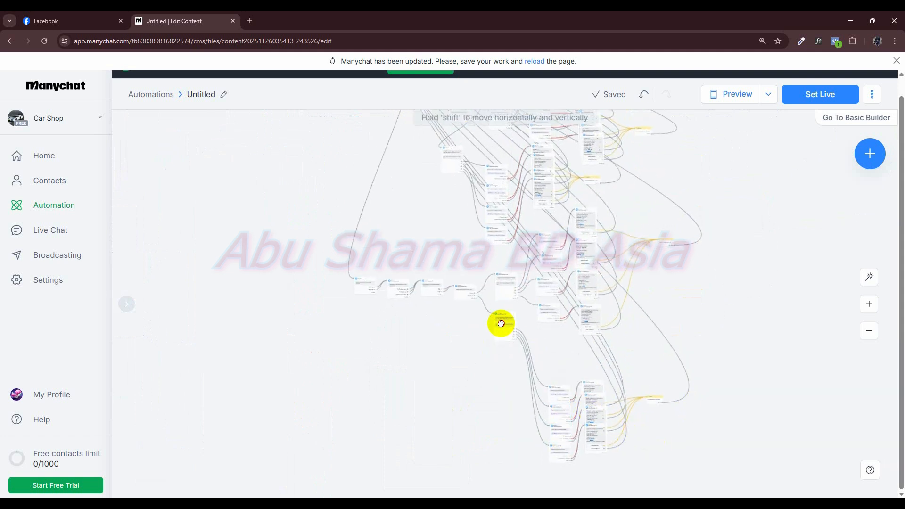
drag(561, 414, 549, 372)
drag(548, 421, 547, 374)
drag(556, 454, 589, 310)
drag(590, 360, 593, 428)
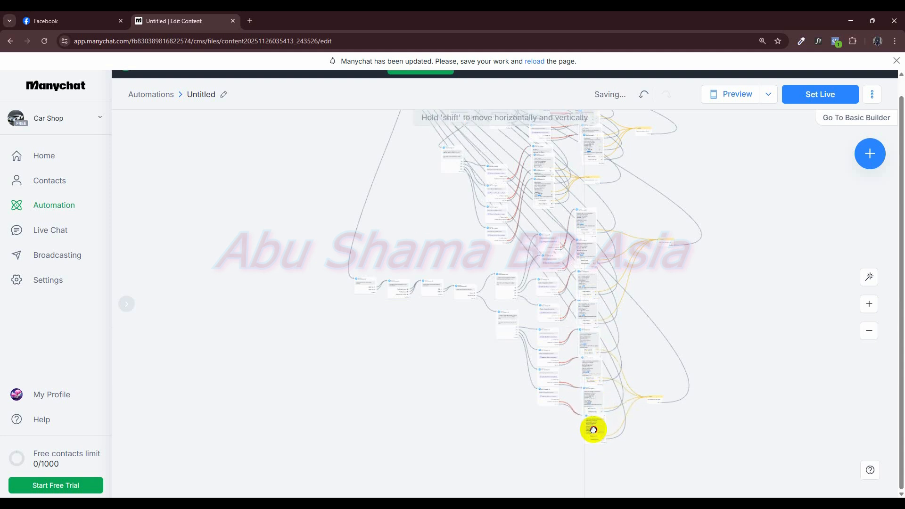
- Examine the layout of the whole flow, from the ticket branches up to the menu messages near the start
drag(510, 417, 463, 455)
scroll(674, 371, down, 3)
drag(680, 327, 714, 311)
scroll(665, 352, up, 4)
scroll(713, 312, down, 3)
scroll(448, 366, down, 1)
drag(451, 358, 427, 450)
drag(348, 344, 297, 335)
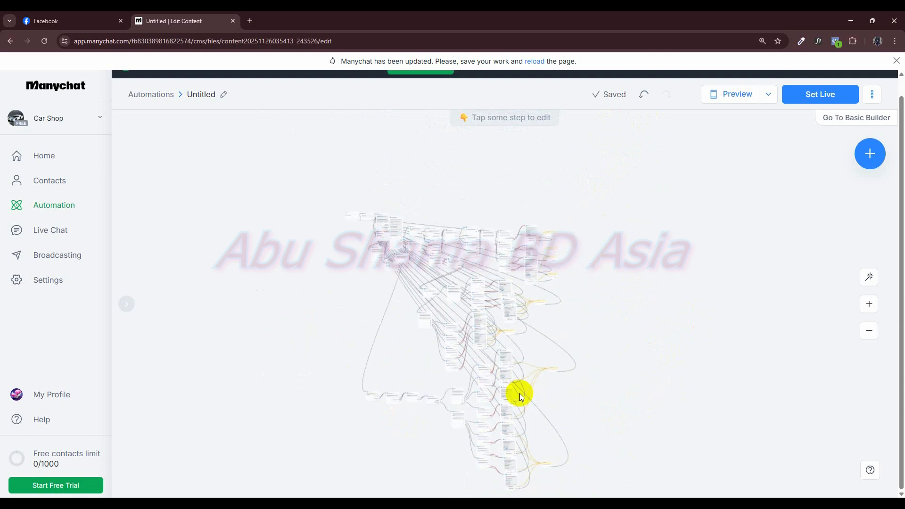
scroll(389, 271, up, 5)
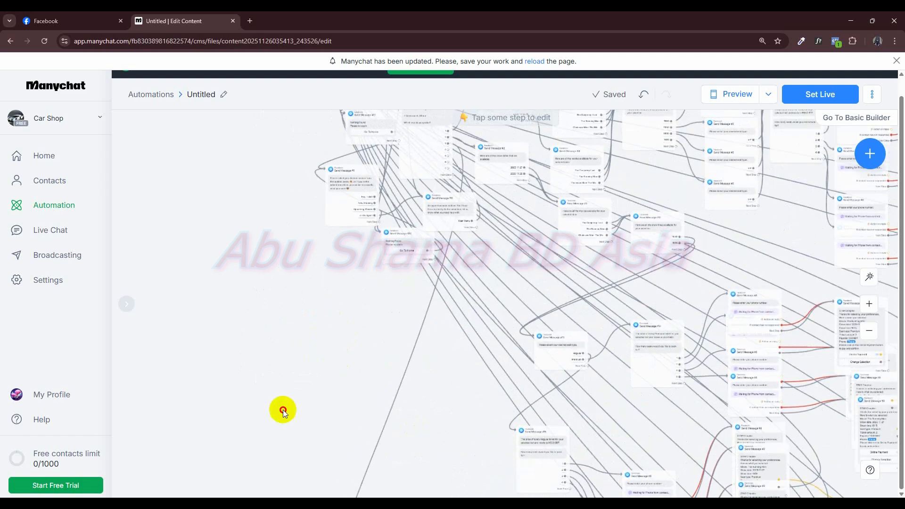
scroll(320, 456, up, 5)
scroll(365, 446, down, 3)
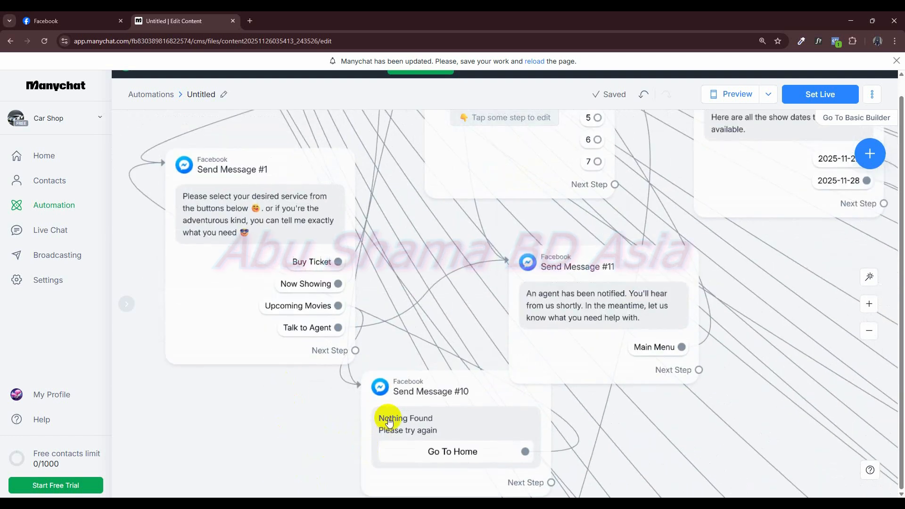
scroll(288, 398, down, 3)
scroll(309, 428, up, 5)
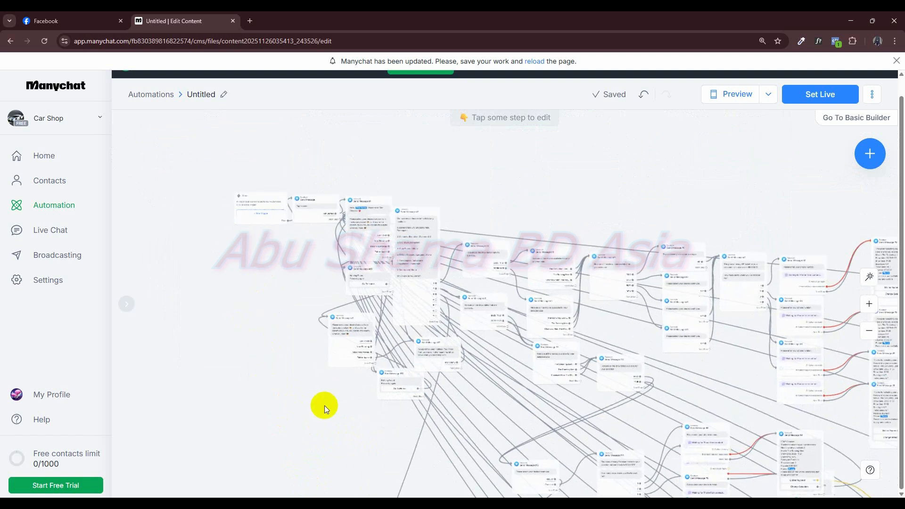
- Examine the main menu, agent and nothing-found messages near the flow's start
scroll(341, 399, up, 3)
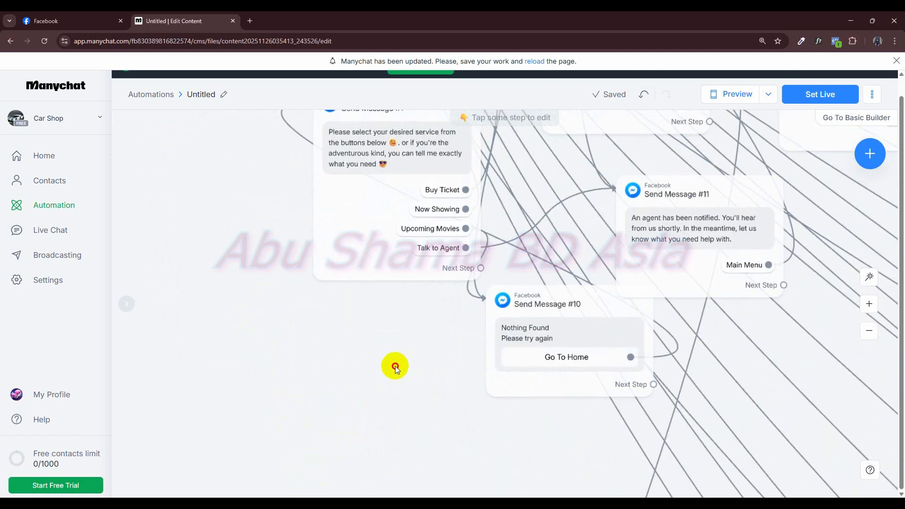
scroll(377, 375, down, 4)
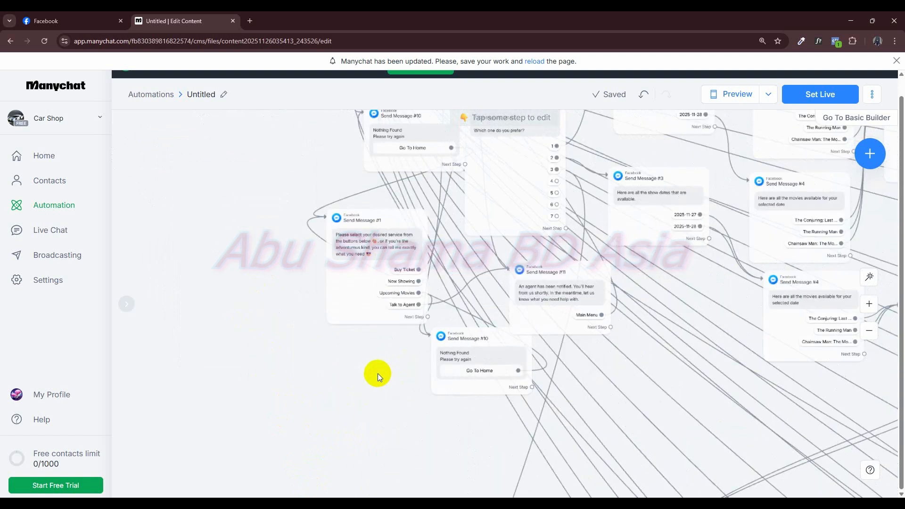
drag(372, 372, 354, 456)
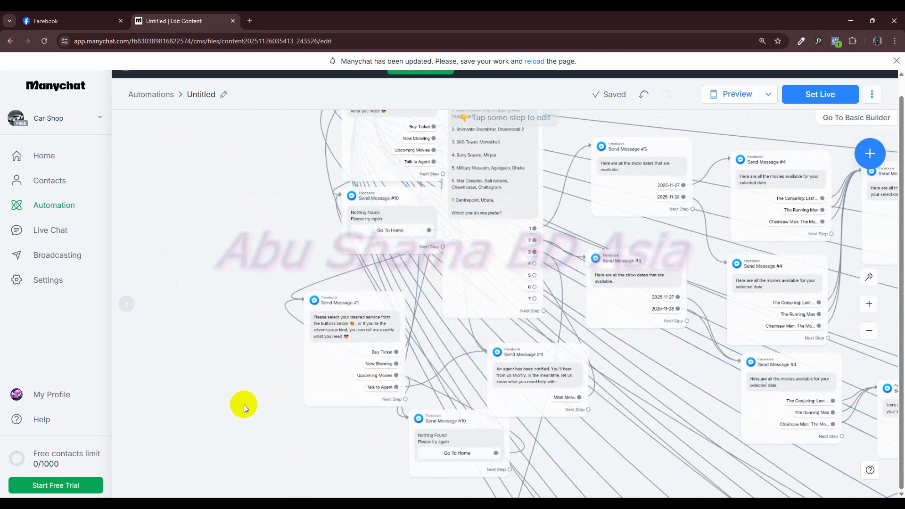
scroll(251, 372, down, 6)
scroll(459, 395, down, 1)
drag(551, 406, 687, 133)
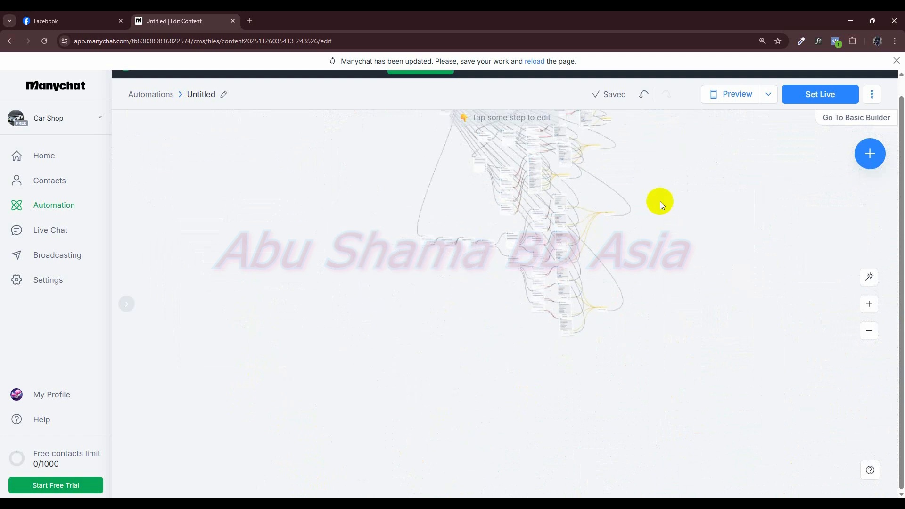
- Duplicate the show-dates message of the lowest branch and place the copy in the empty area below
drag(482, 311, 624, 367)
scroll(624, 367, up, 3)
drag(574, 299, 617, 337)
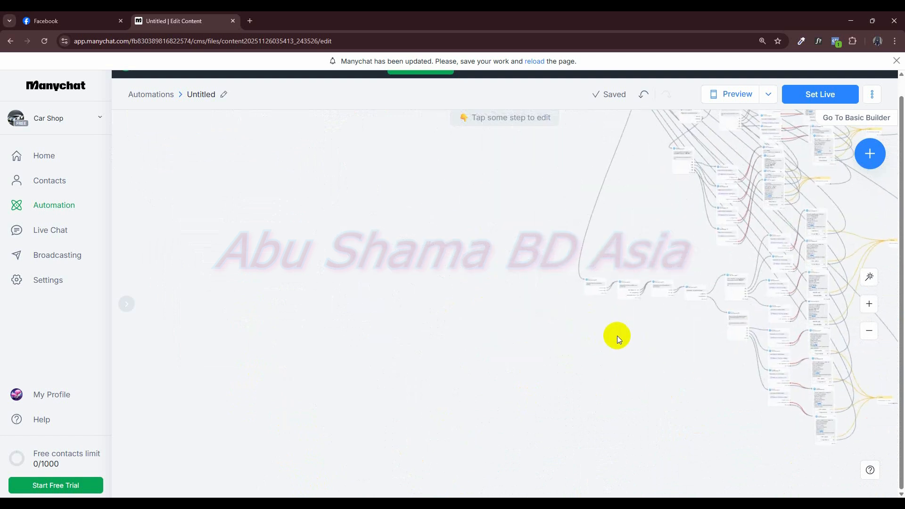
click(589, 260)
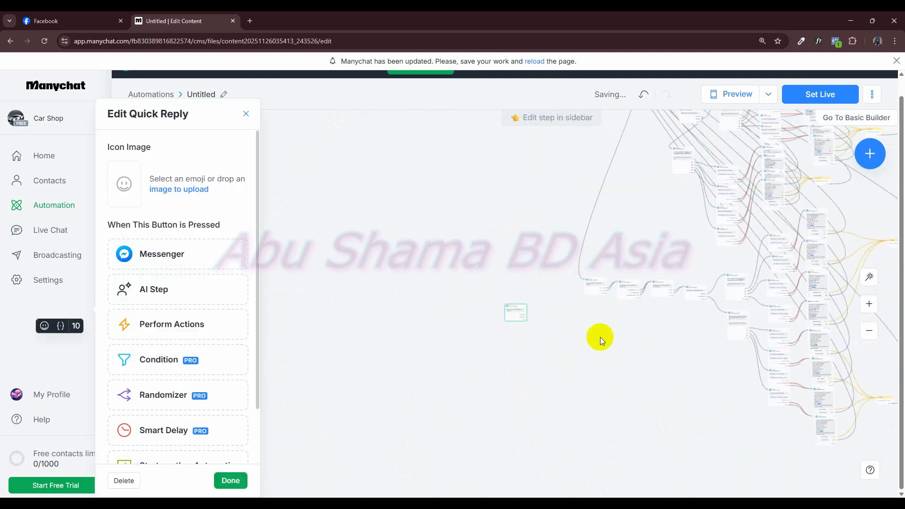
drag(631, 467, 612, 455)
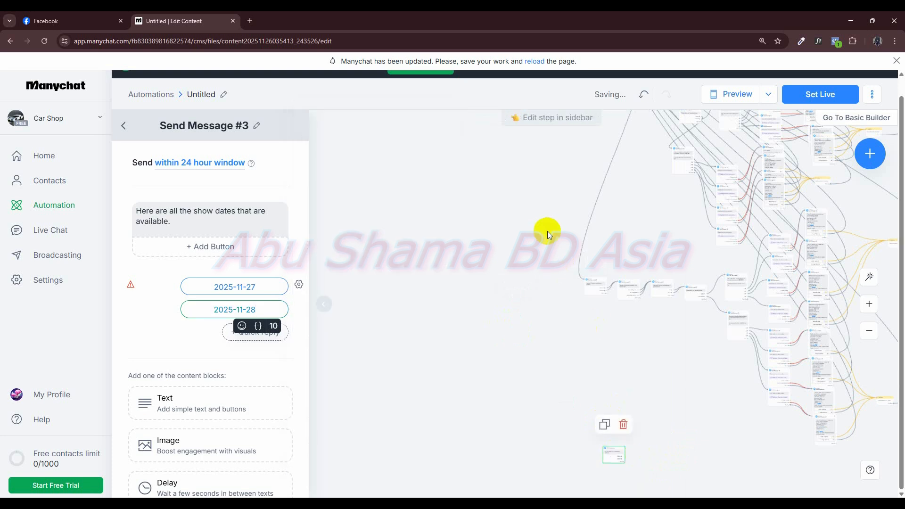
- Connect option 4 of the theater location message to the copied show-dates message and move the copy lower, beneath its original
scroll(558, 251, down, 5)
drag(506, 282, 501, 381)
scroll(532, 314, up, 5)
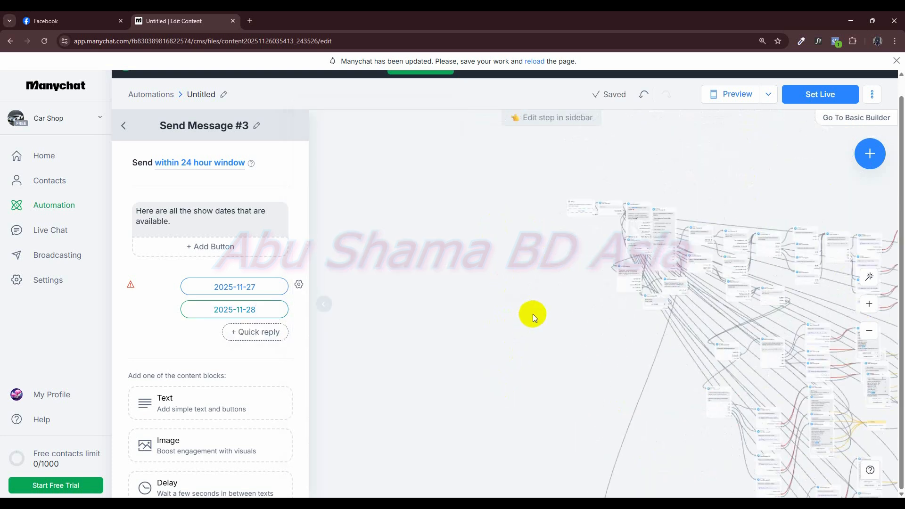
drag(538, 306, 352, 447)
scroll(358, 439, up, 8)
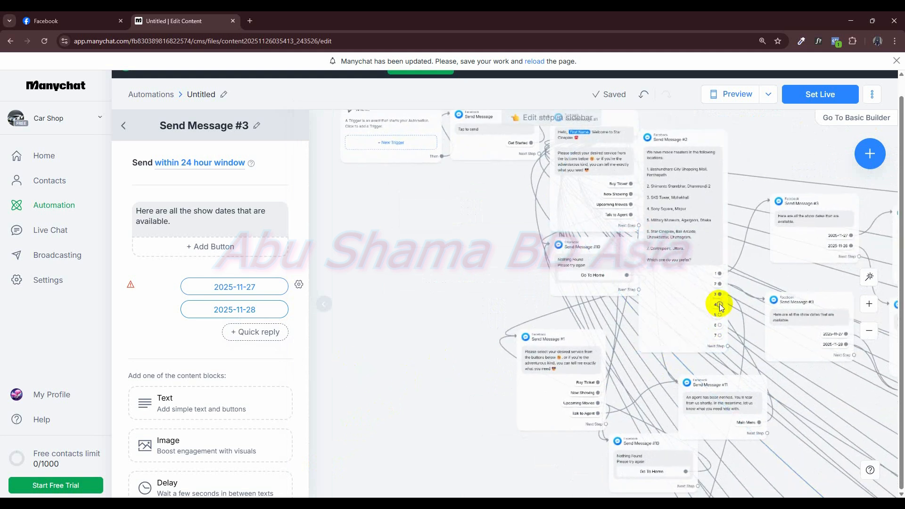
drag(719, 307, 580, 198)
scroll(660, 330, down, 5)
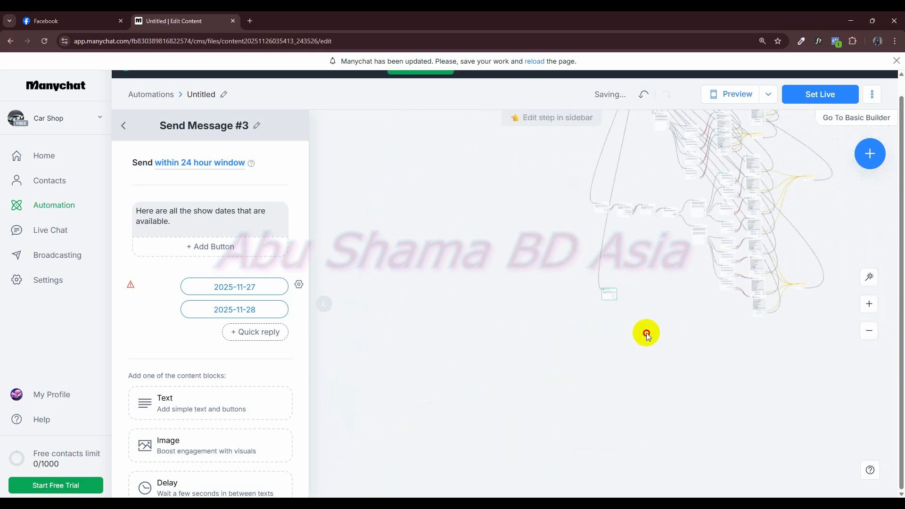
drag(592, 298, 592, 372)
scroll(633, 394, up, 4)
drag(622, 336, 591, 468)
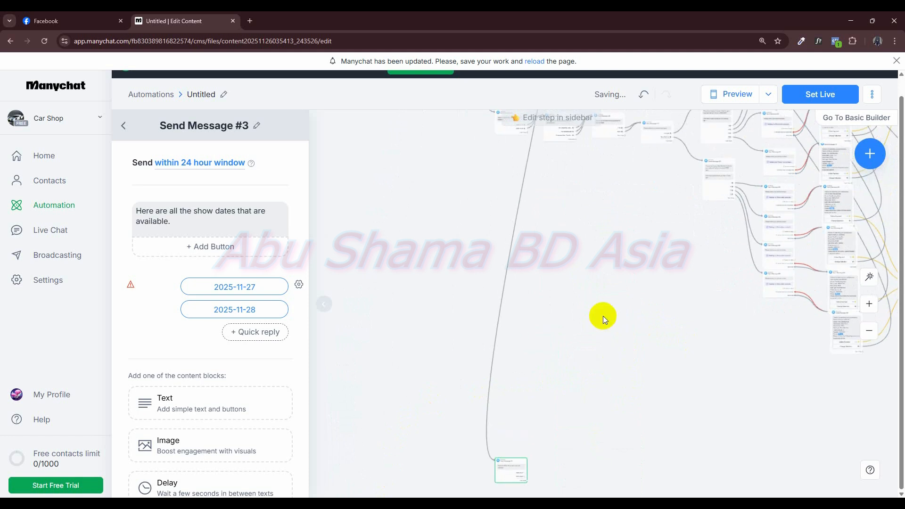
- Switch to the STAR Cineplex chat on Facebook, use Change Selection, choose location 4 and look through its show dates
click(83, 22)
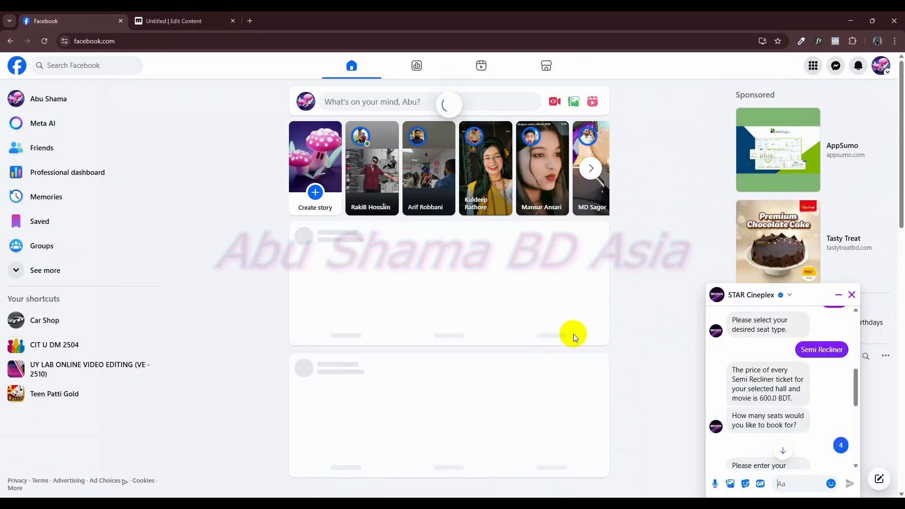
scroll(807, 352, down, 10)
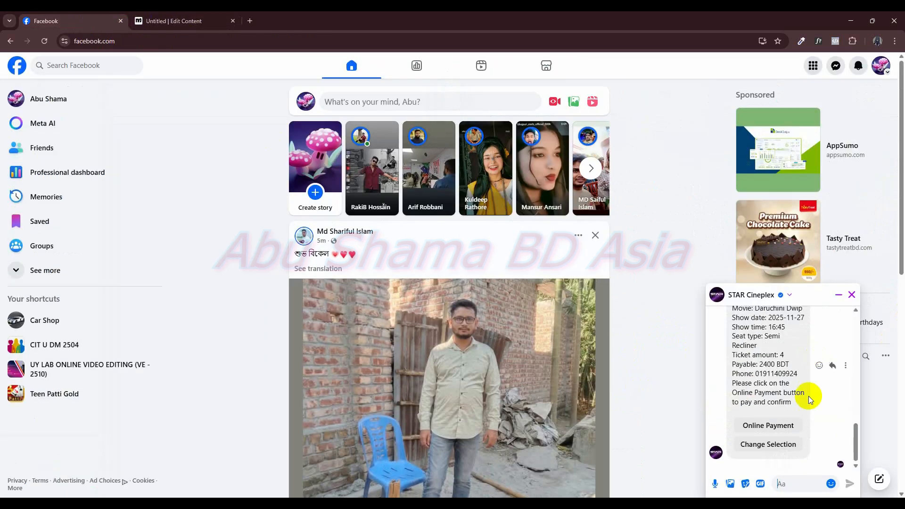
click(790, 447)
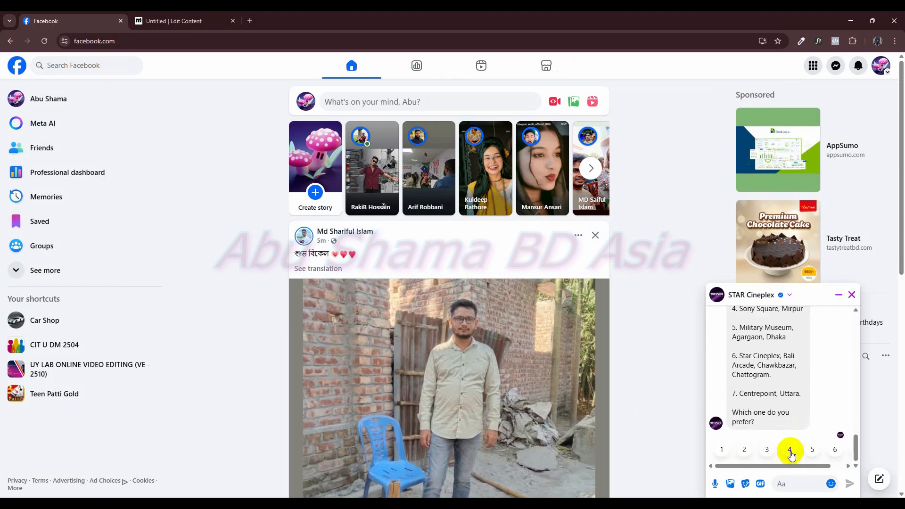
click(790, 451)
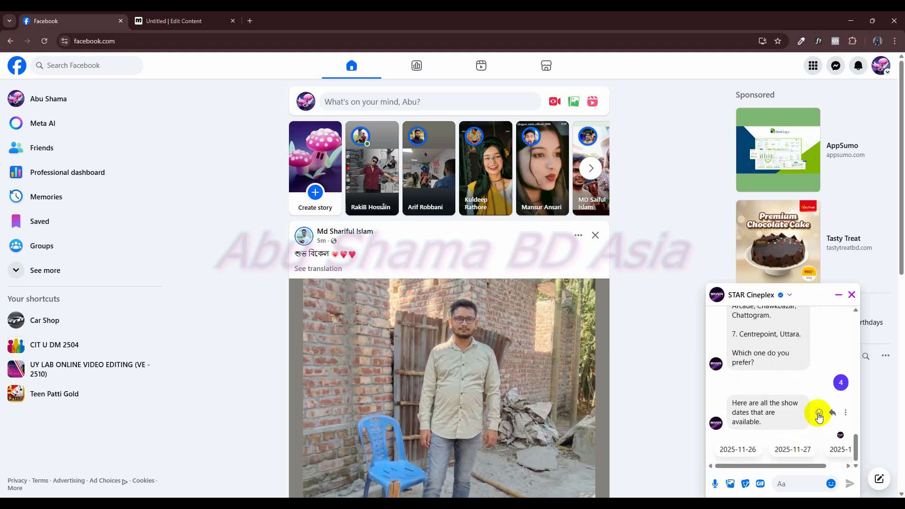
drag(801, 469, 832, 466)
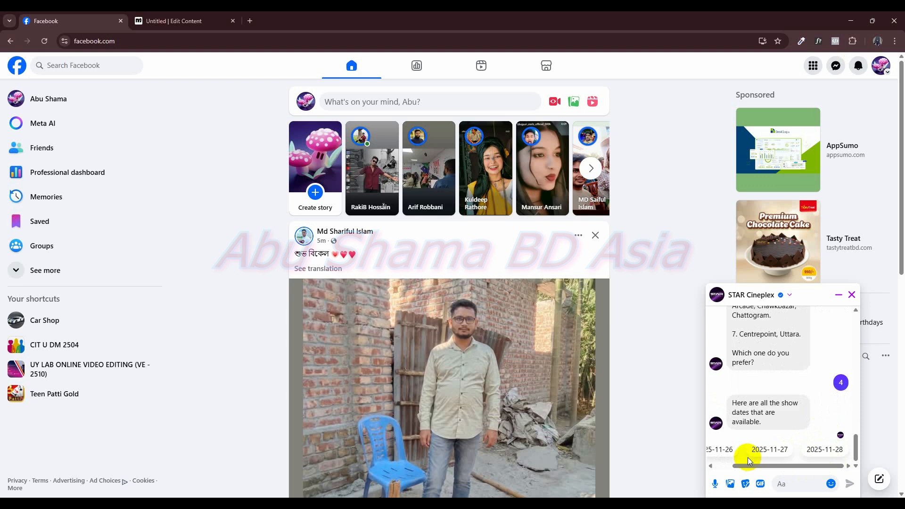
- Switch back to the Manychat flow, duplicate the lowest branch's available-movies message and place the copy beside the new show-dates message
click(182, 17)
drag(676, 375, 679, 394)
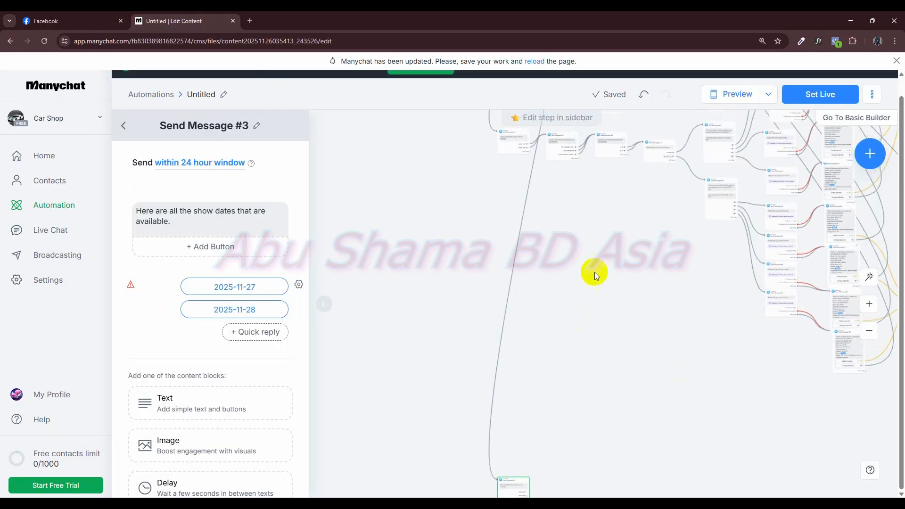
click(558, 151)
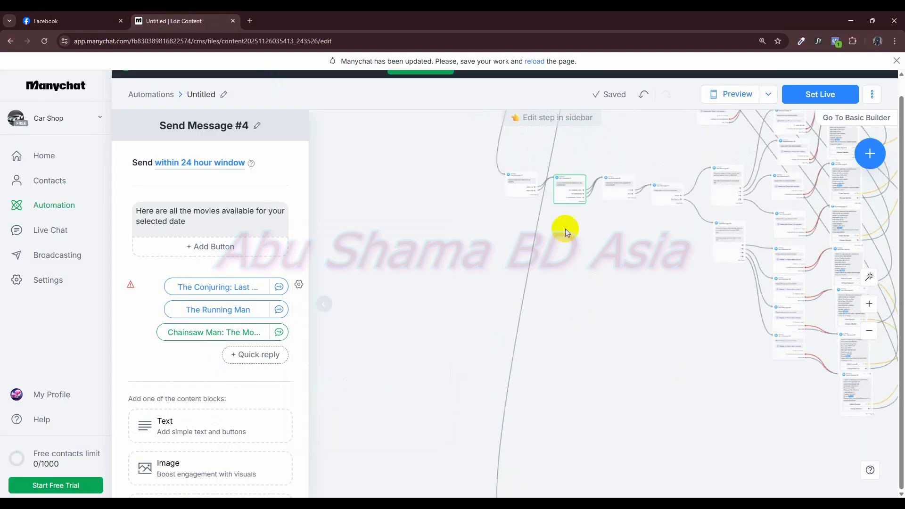
drag(566, 198, 599, 403)
scroll(652, 373, down, 3)
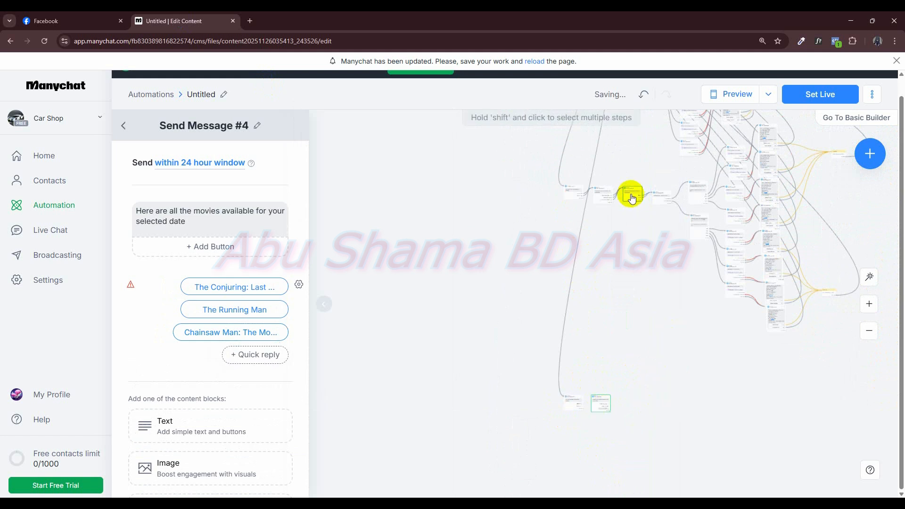
- Duplicate the show-times and seat-type messages and line the copies up after the copied movies message
click(621, 165)
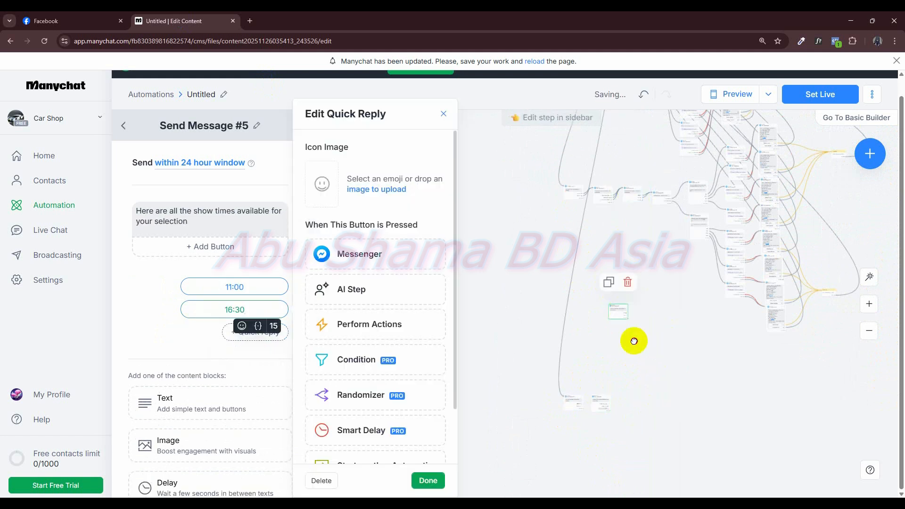
click(629, 405)
mouse_move(660, 192)
click(650, 169)
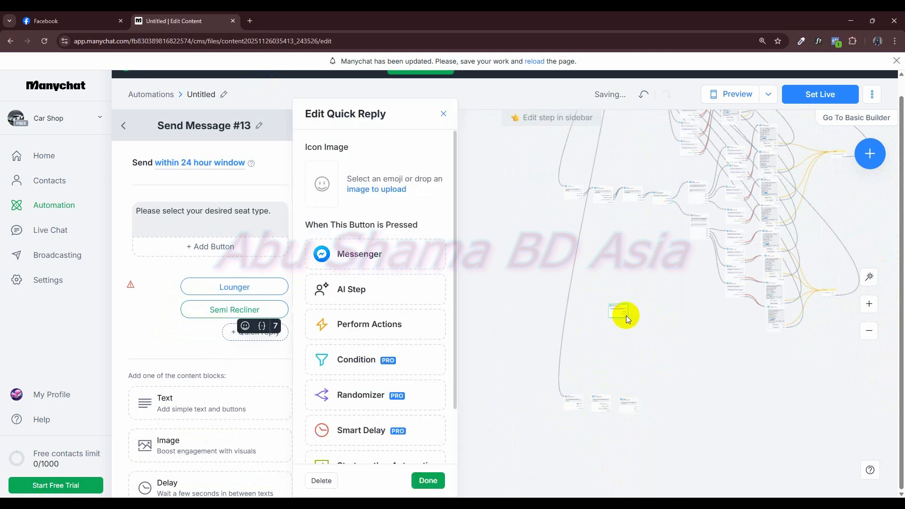
click(655, 402)
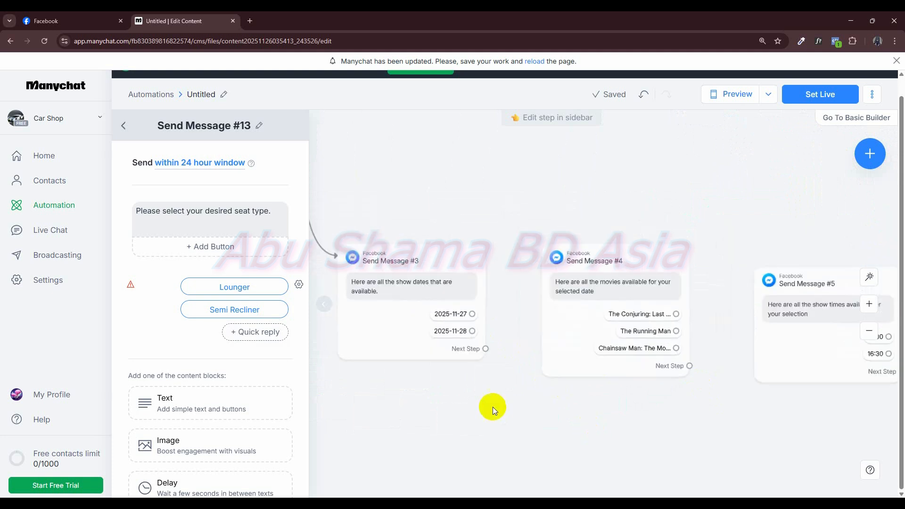
- Connect the 2025-11-27 and 2025-11-28 replies of the new show-dates message to the copied movies message
drag(526, 335, 601, 330)
drag(526, 352, 603, 334)
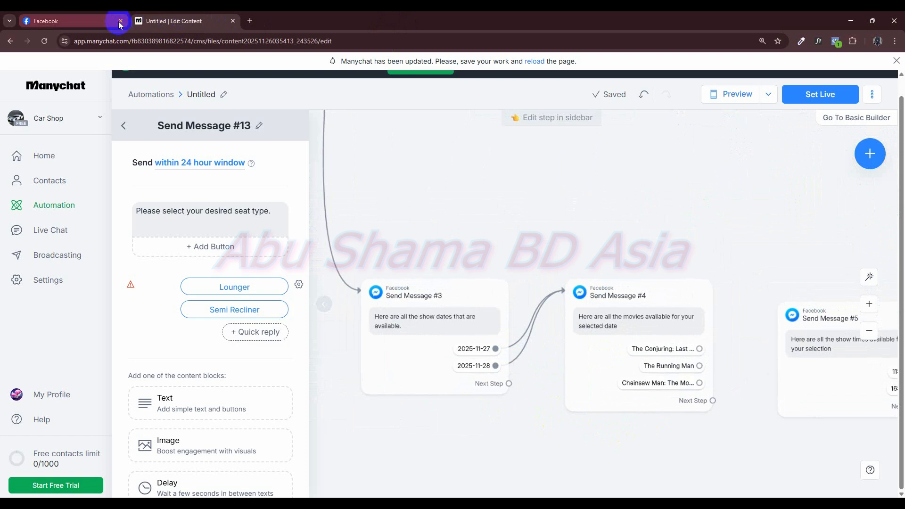
- In the STAR Cineplex chat on Facebook, choose 2025-11-27, The Running Man and the 19:15 show time
click(66, 20)
click(772, 449)
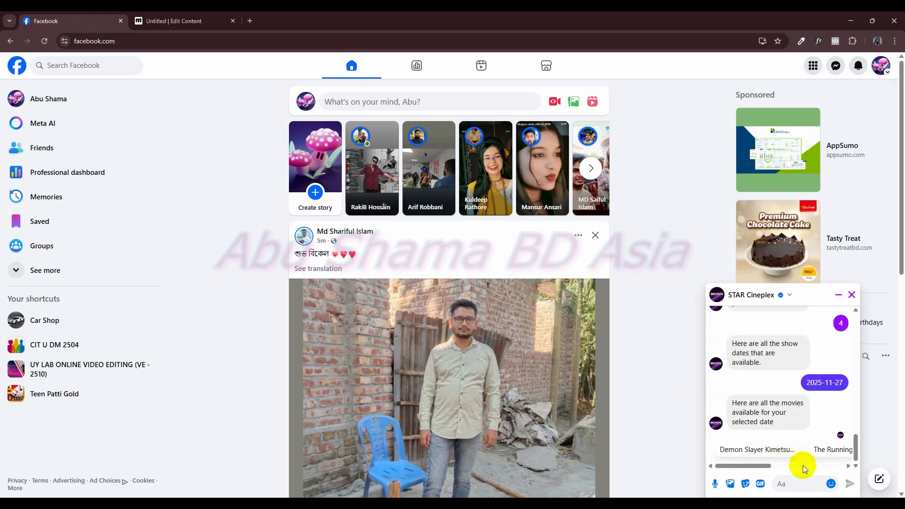
drag(757, 466, 785, 466)
click(785, 451)
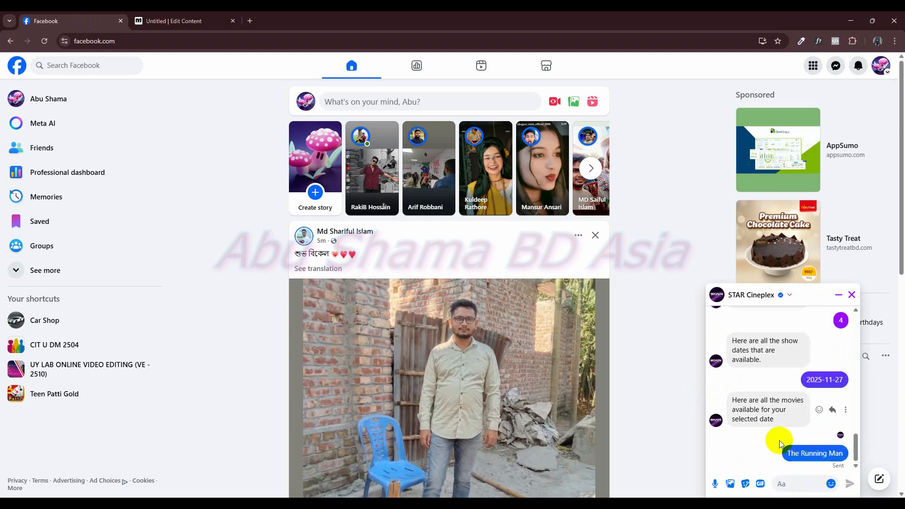
click(155, 22)
drag(522, 421, 470, 412)
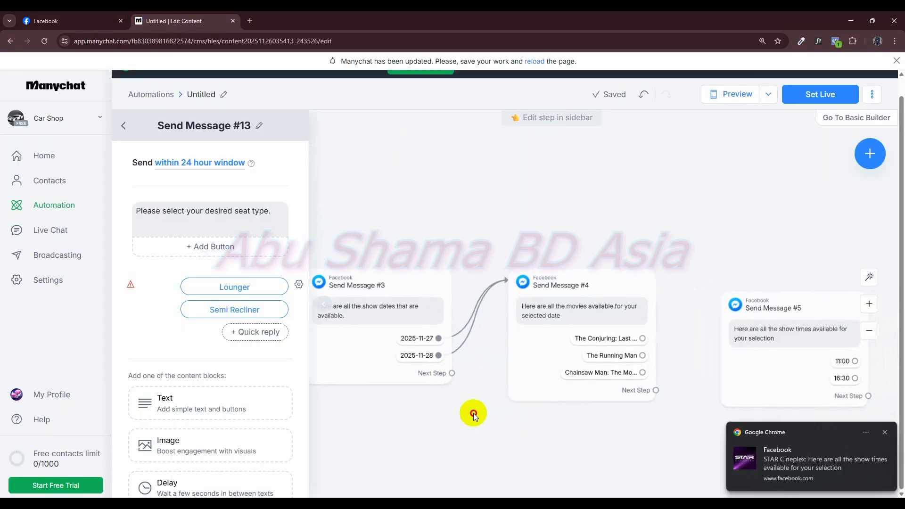
click(883, 433)
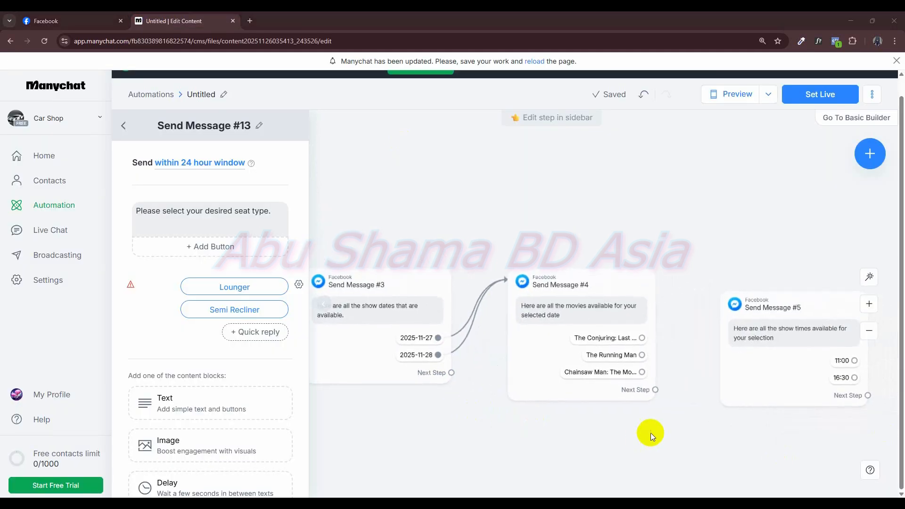
drag(651, 433, 593, 436)
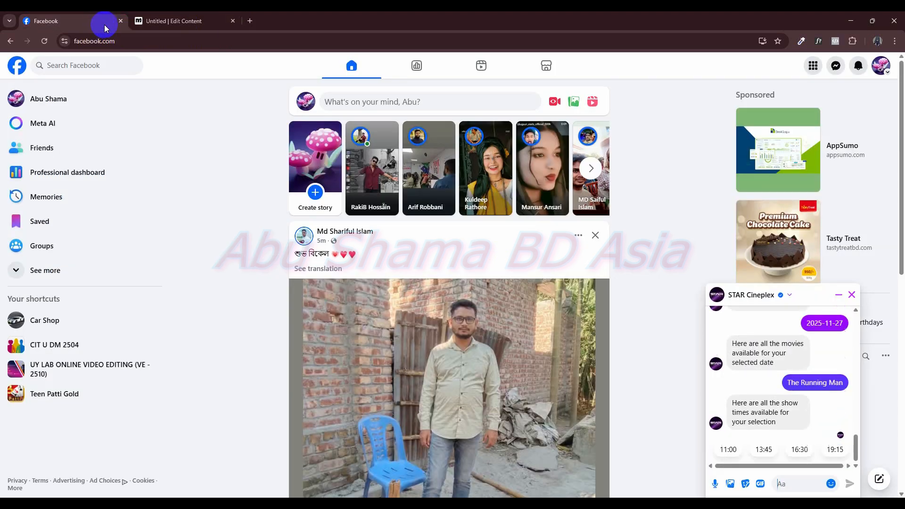
click(103, 21)
click(832, 455)
- Back in the Manychat flow, connect all three movie replies of the copied movies message to the copied show-times message
click(171, 21)
drag(603, 428, 581, 426)
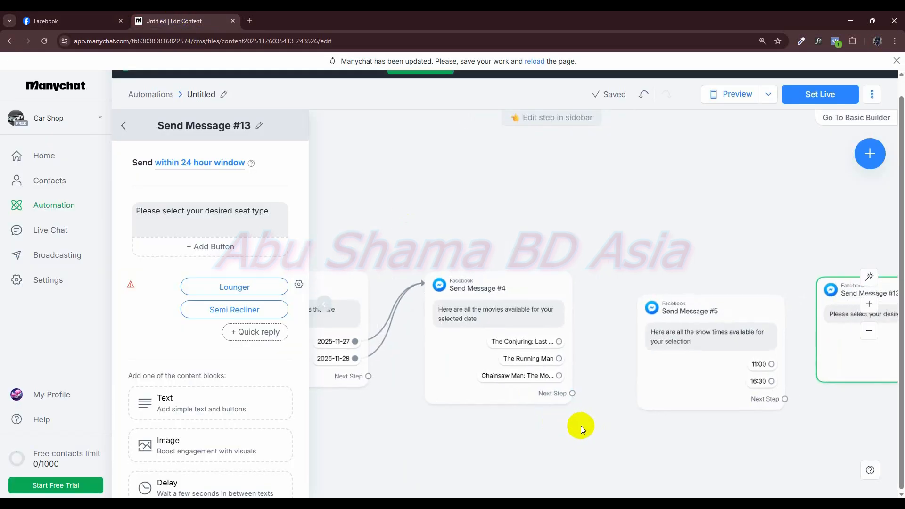
drag(559, 341, 641, 343)
drag(559, 358, 657, 349)
drag(559, 375, 653, 360)
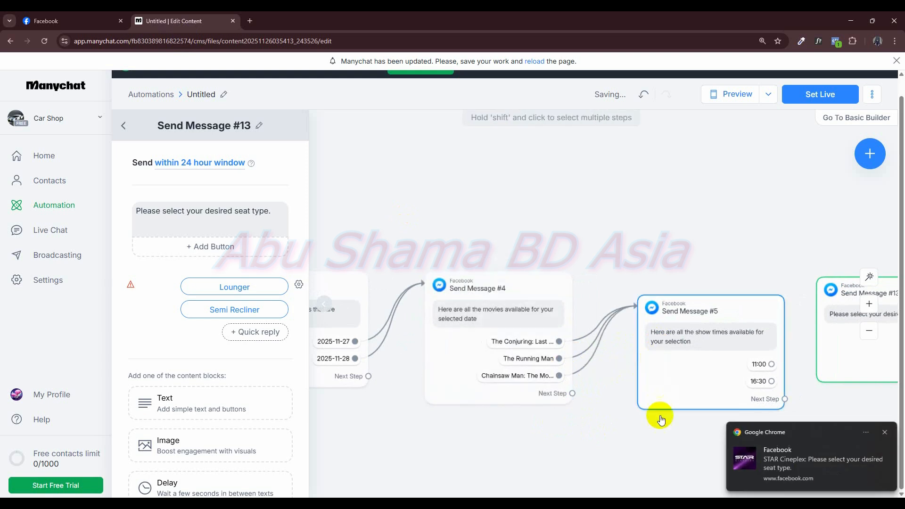
- Add a third quick reply, 19.15, to the copied show-times message
scroll(568, 394, right, 3)
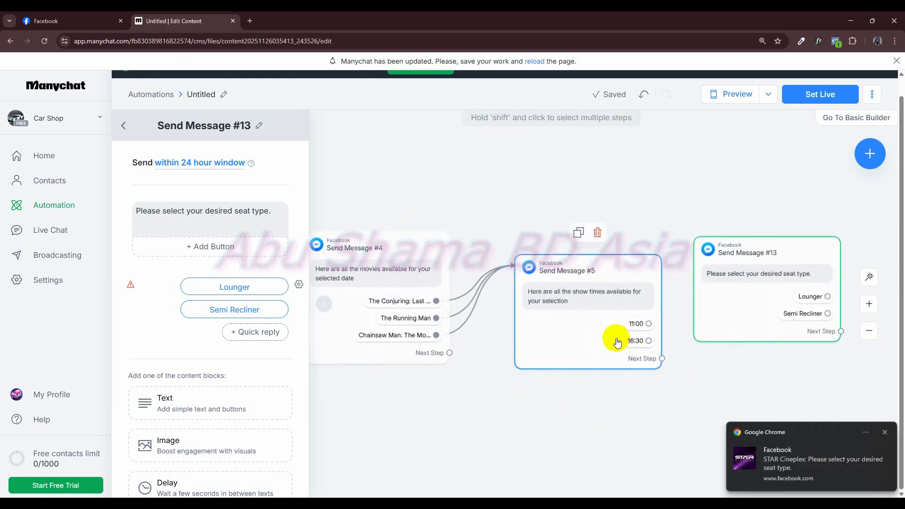
click(618, 342)
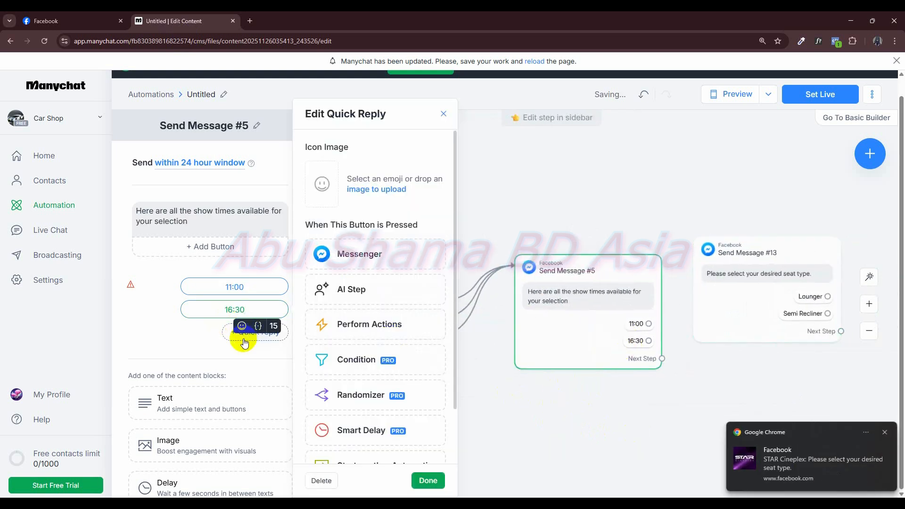
click(244, 337)
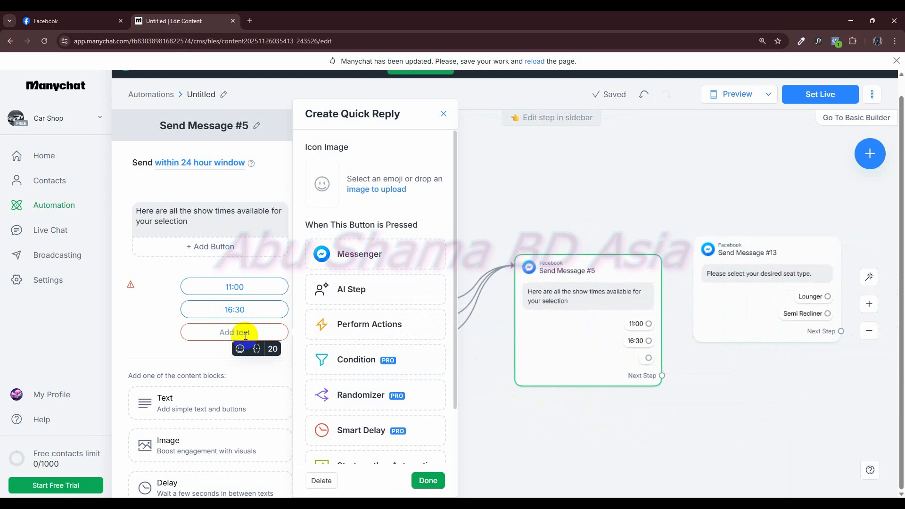
text(19)
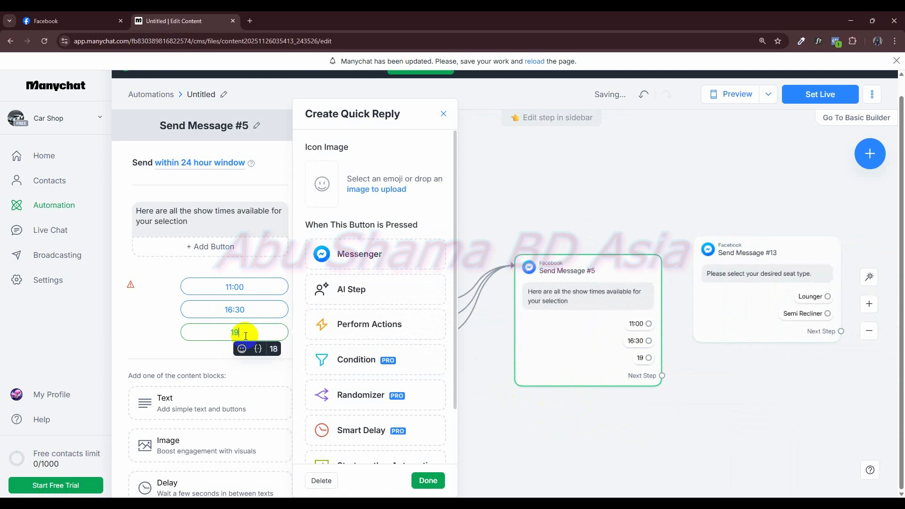
text(.15)
click(161, 324)
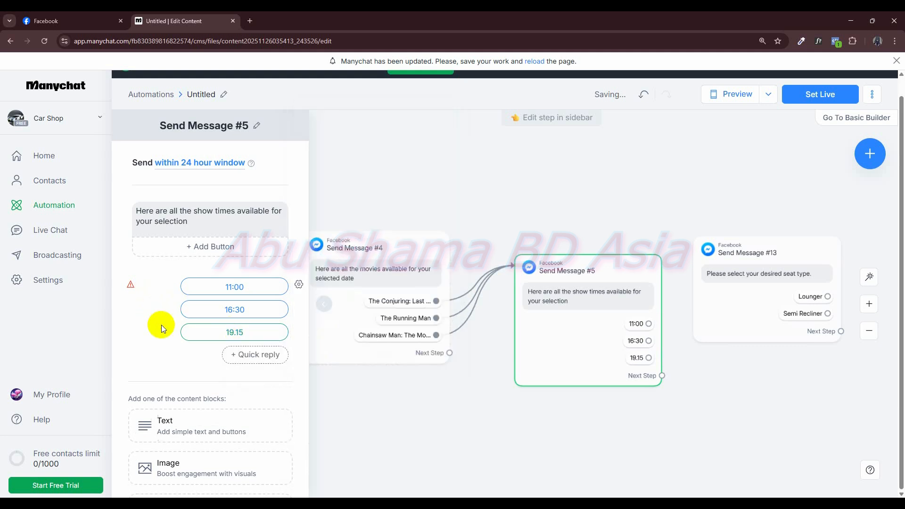
- In the STAR Cineplex chat on Facebook, choose the Premium seat type and copy that reply's text
click(41, 21)
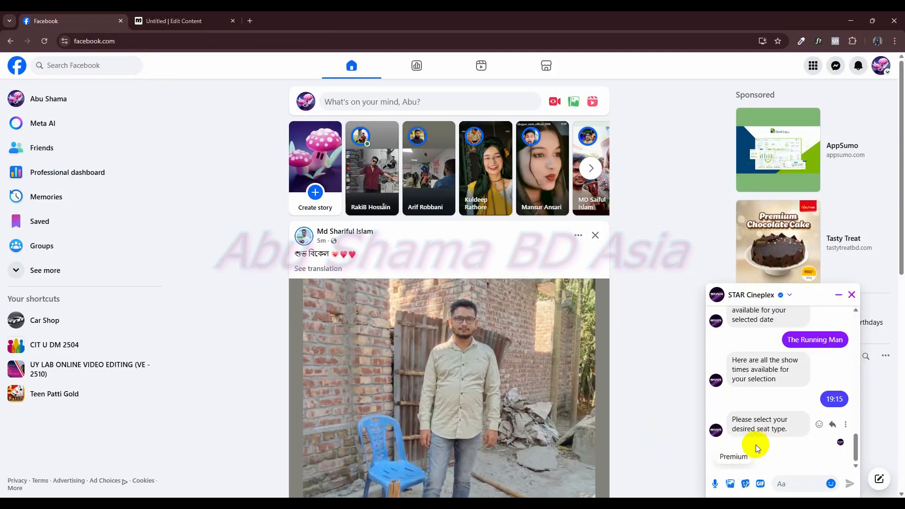
click(745, 457)
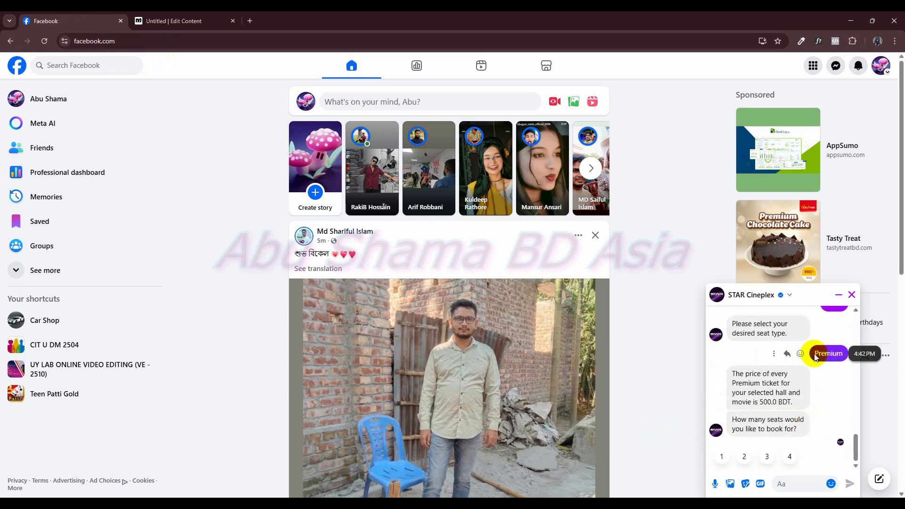
right_click(835, 354)
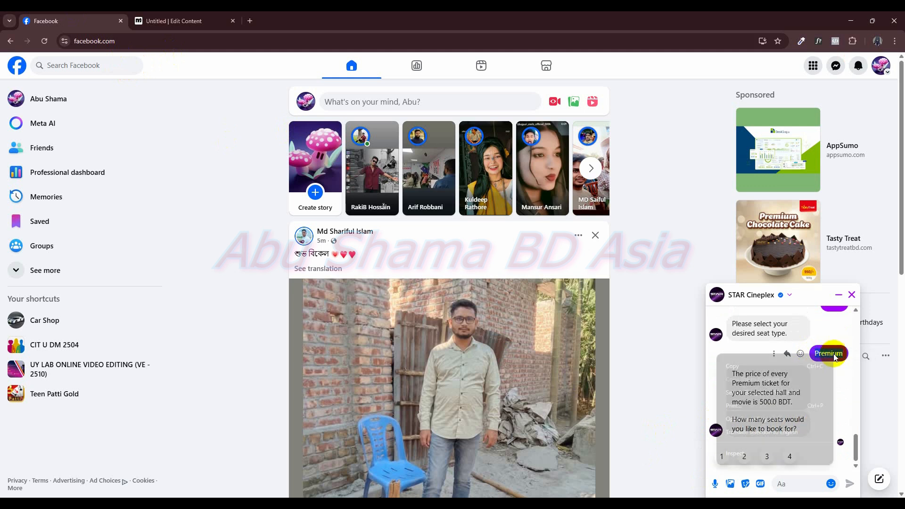
click(800, 362)
- Back in the Manychat flow, delete the Semi Recliner reply from the copied seat-type message and rename its Lounger reply to Premium
click(185, 26)
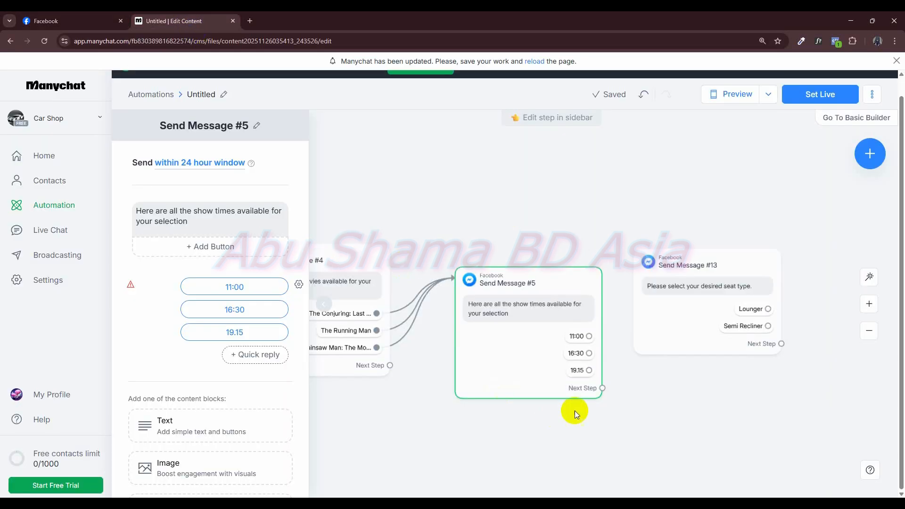
click(697, 314)
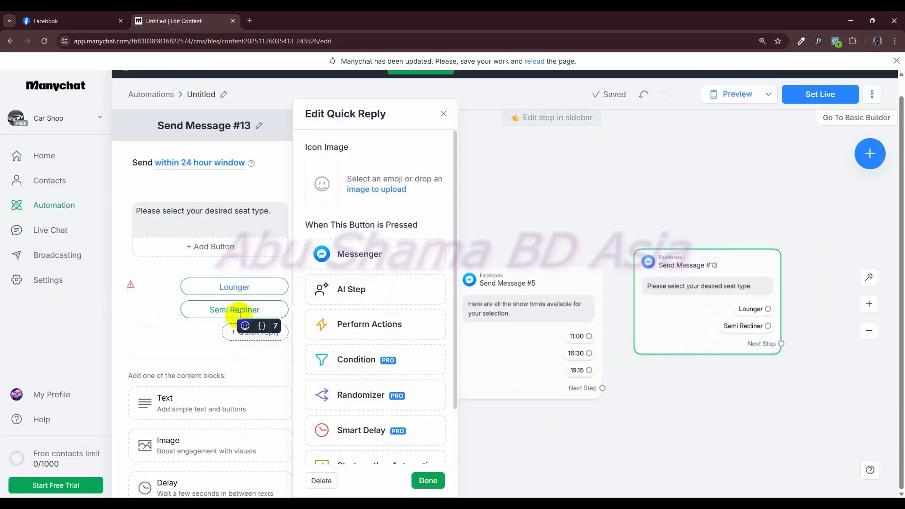
click(321, 480)
drag(257, 288, 212, 282)
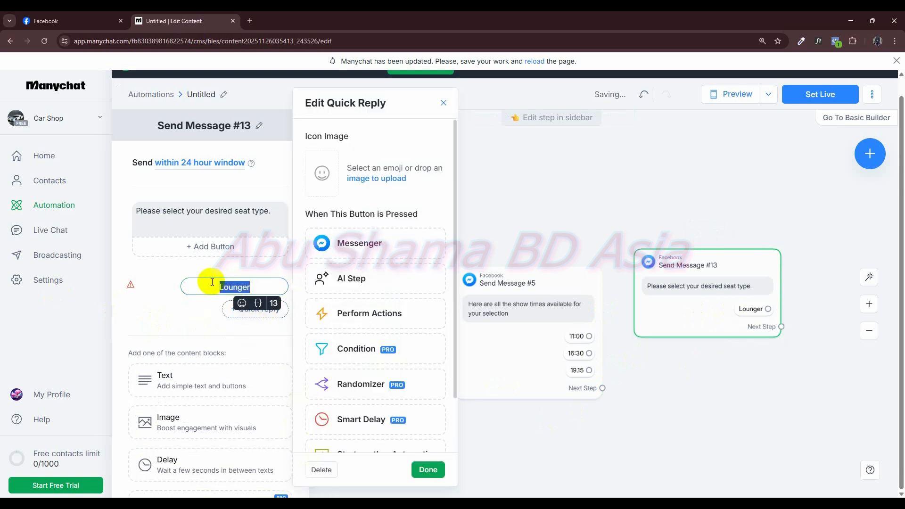
text(Premium)
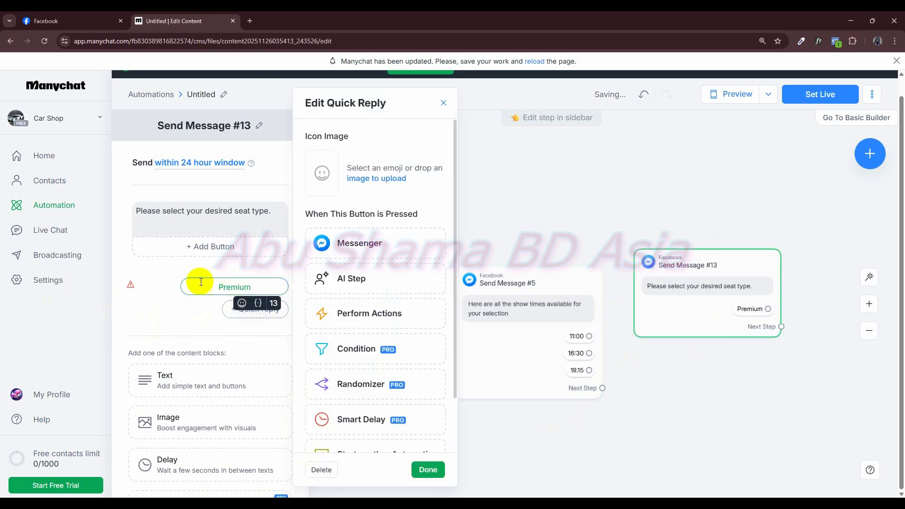
click(735, 406)
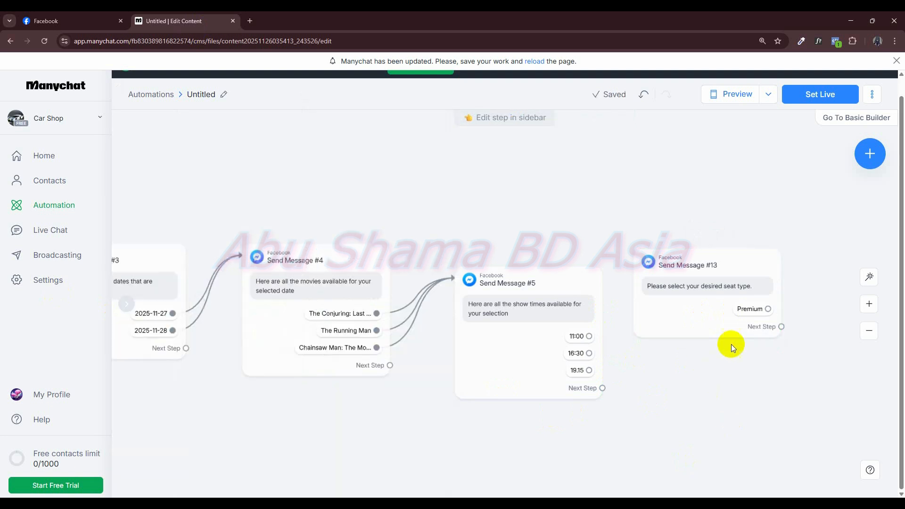
- Connect the 11:00, 16:30 and 19.15 replies of the copied show-times message to the copied seat-type message
drag(589, 335, 674, 309)
drag(590, 354, 656, 307)
drag(589, 370, 677, 337)
scroll(594, 386, down, 5)
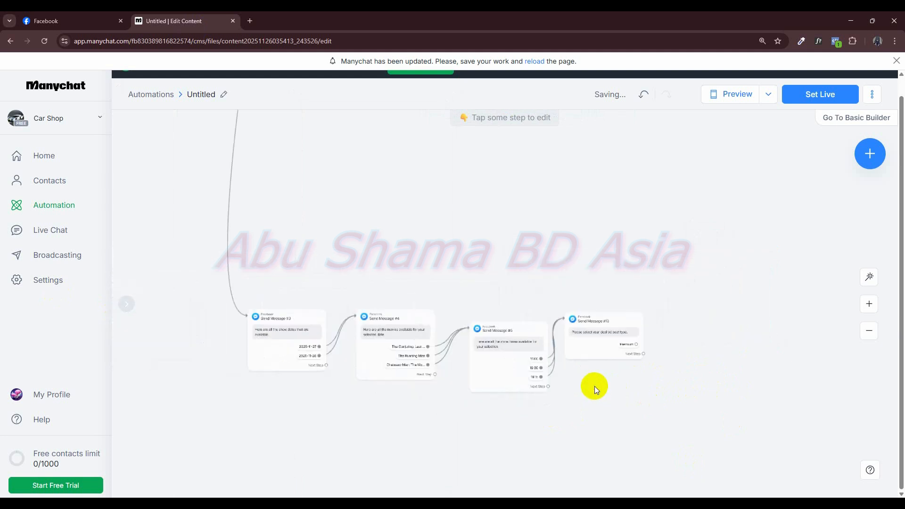
- In the STAR Cineplex chat on Facebook, copy the message stating the Premium ticket price
click(65, 22)
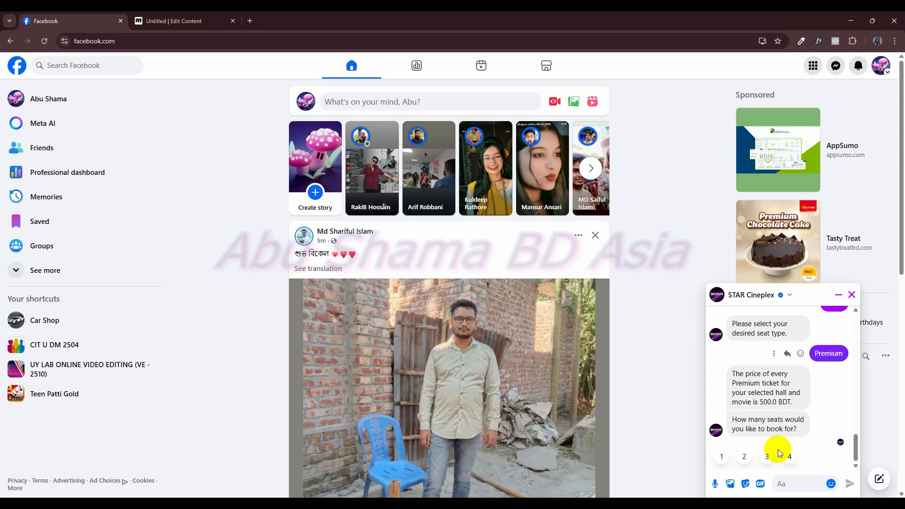
drag(730, 373, 792, 404)
right_click(776, 389)
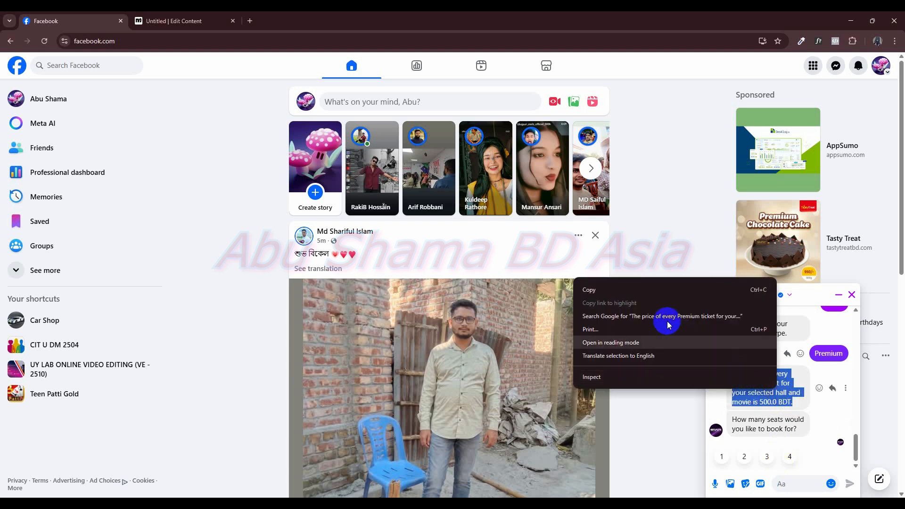
click(654, 290)
- Back in the Manychat flow, duplicate the Lounger price and seat-count message and place the copy after the new branch's seat-type message
click(168, 19)
scroll(488, 273, down, 5)
drag(519, 215, 475, 360)
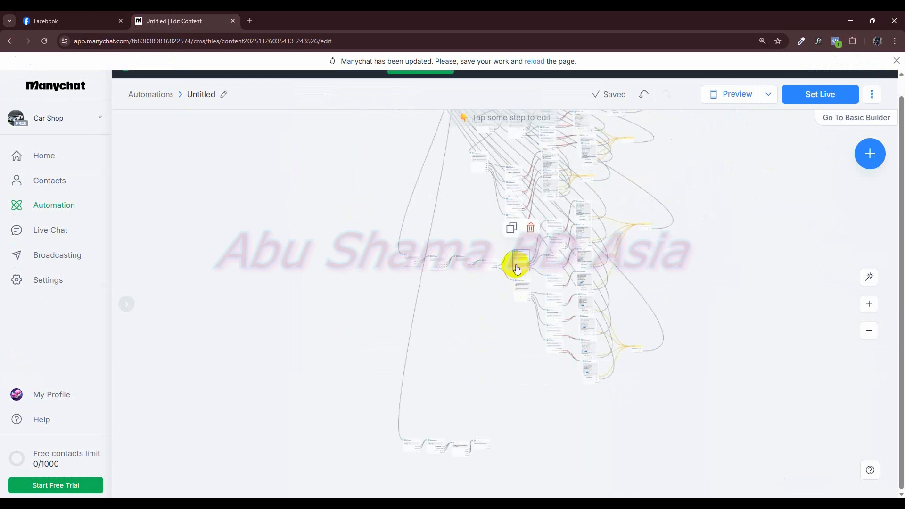
click(512, 231)
drag(524, 442, 524, 452)
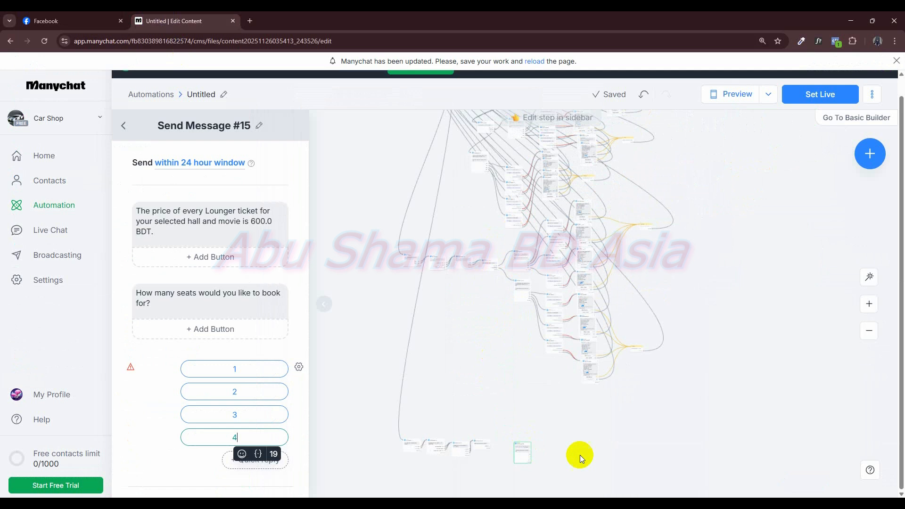
scroll(580, 454, up, 4)
drag(511, 409, 677, 284)
- Set the ticket price in the copied price message to 500.0 BDT and connect the Premium reply to that message
drag(632, 322, 597, 316)
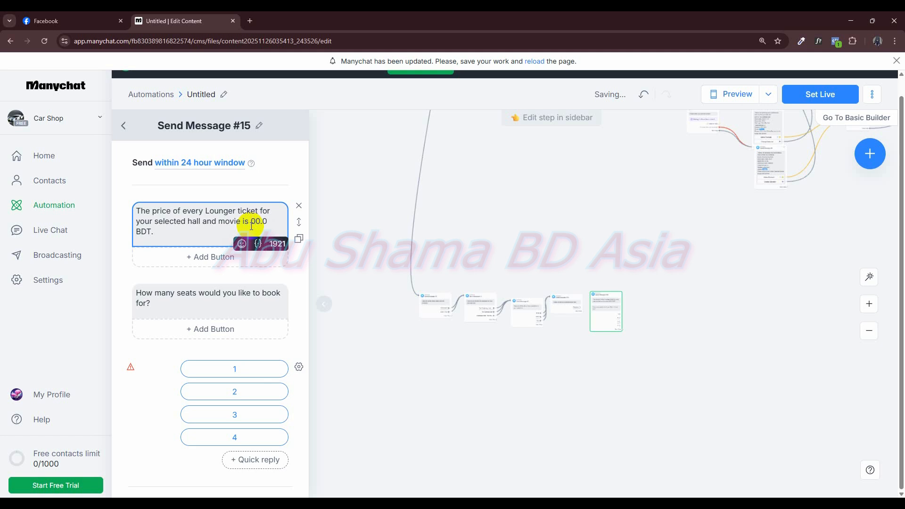
scroll(562, 409, up, 5)
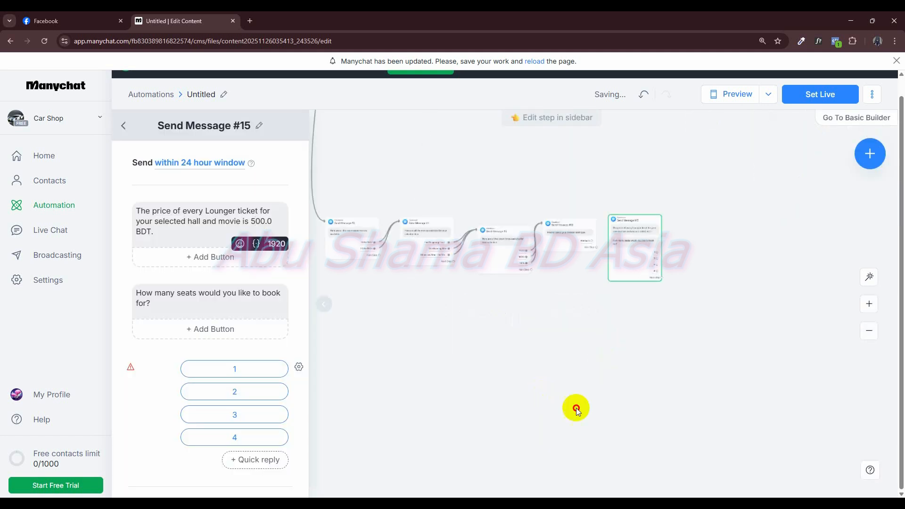
scroll(567, 420, up, 4)
drag(453, 161, 546, 176)
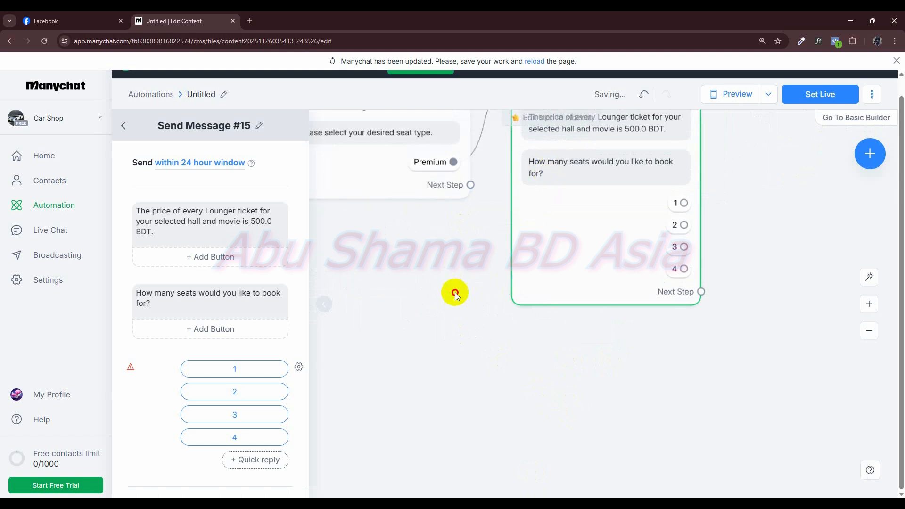
drag(455, 295, 417, 394)
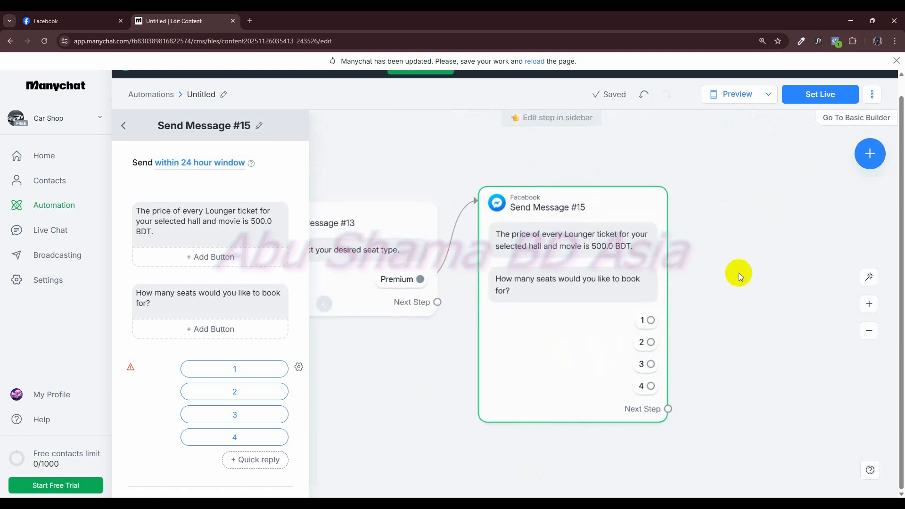
drag(714, 273, 572, 271)
scroll(591, 267, down, 5)
drag(636, 272, 509, 270)
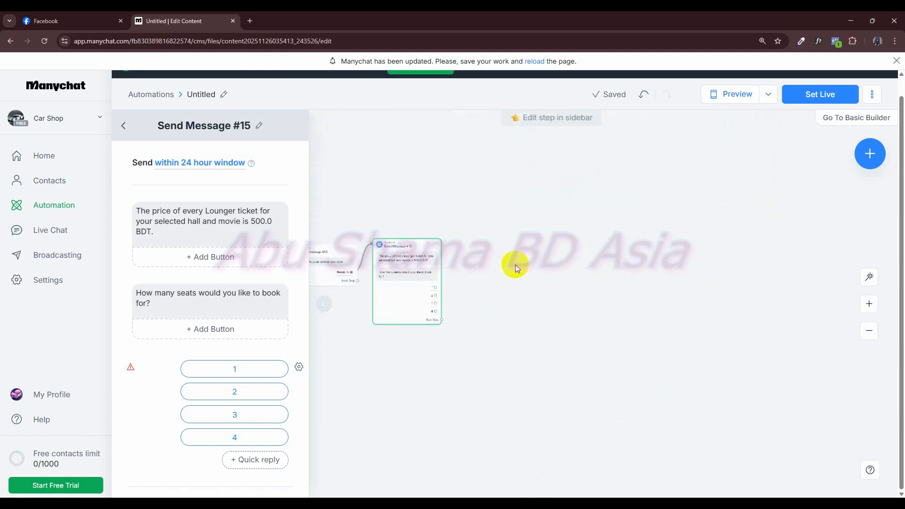
scroll(506, 267, up, 3)
- In the STAR Cineplex chat on Facebook, book 4 seats and review the chatbot's response
click(84, 17)
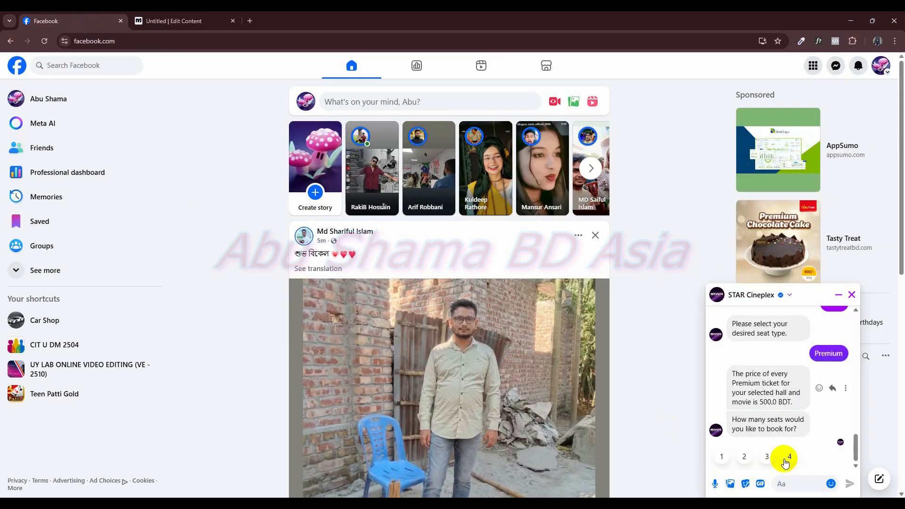
click(787, 456)
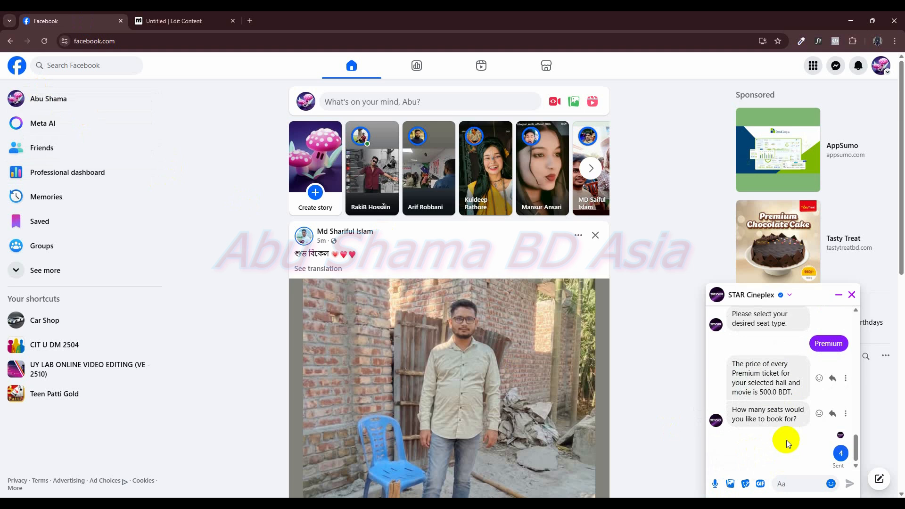
click(588, 173)
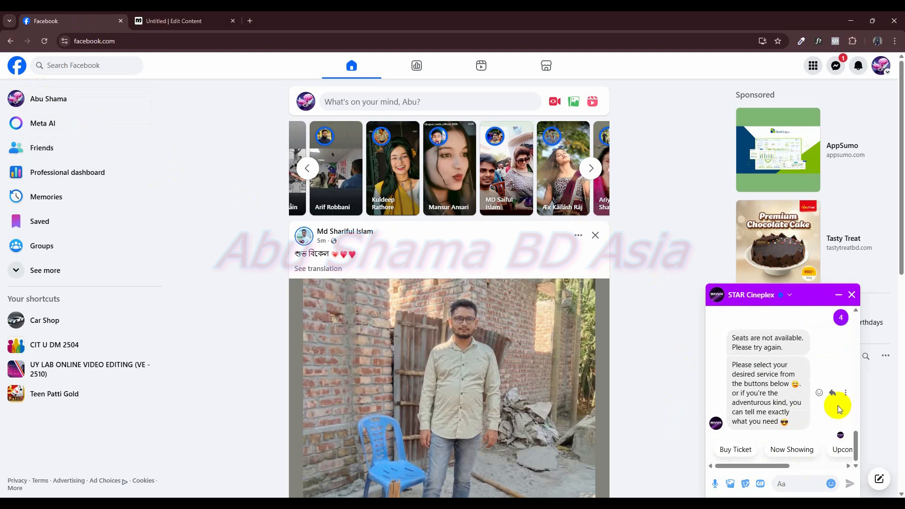
scroll(837, 405, up, 2)
scroll(838, 405, down, 2)
scroll(838, 405, up, 2)
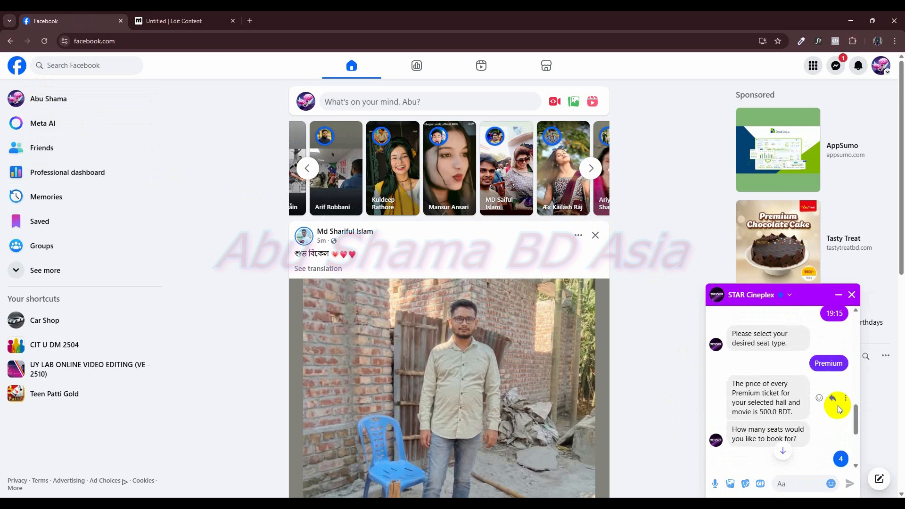
scroll(838, 406, down, 2)
scroll(835, 403, down, 1)
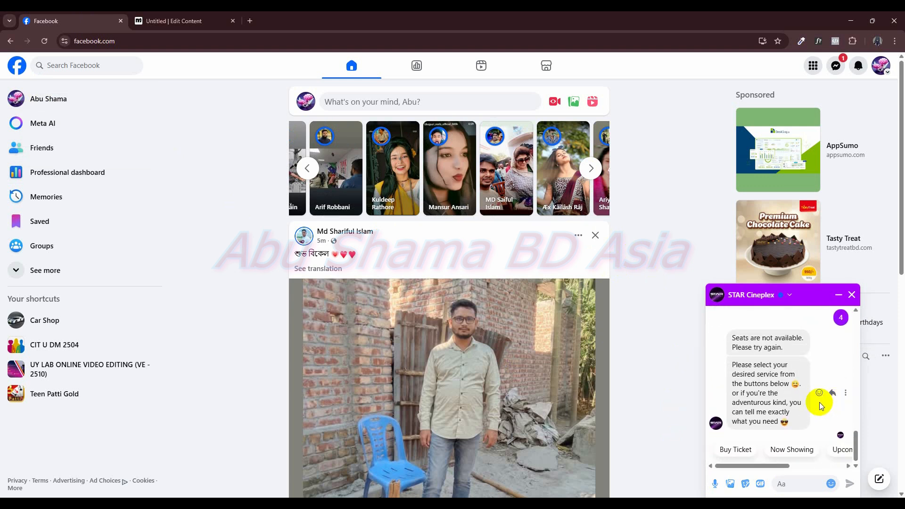
- Back in the Manychat flow, duplicate the phone-number request message and place the copy after the new branch's price and seat-count message
click(154, 24)
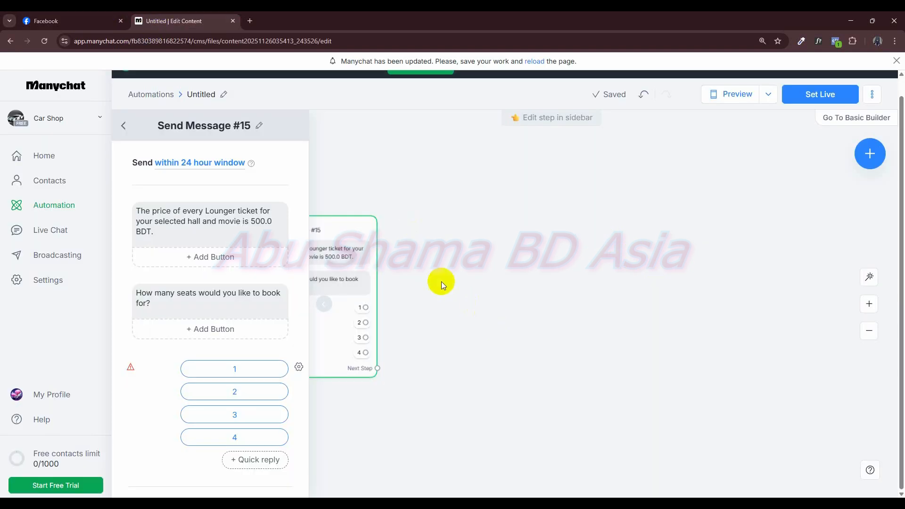
drag(441, 281, 546, 349)
scroll(576, 296, down, 5)
drag(549, 224, 476, 401)
scroll(496, 366, down, 3)
drag(486, 337, 504, 339)
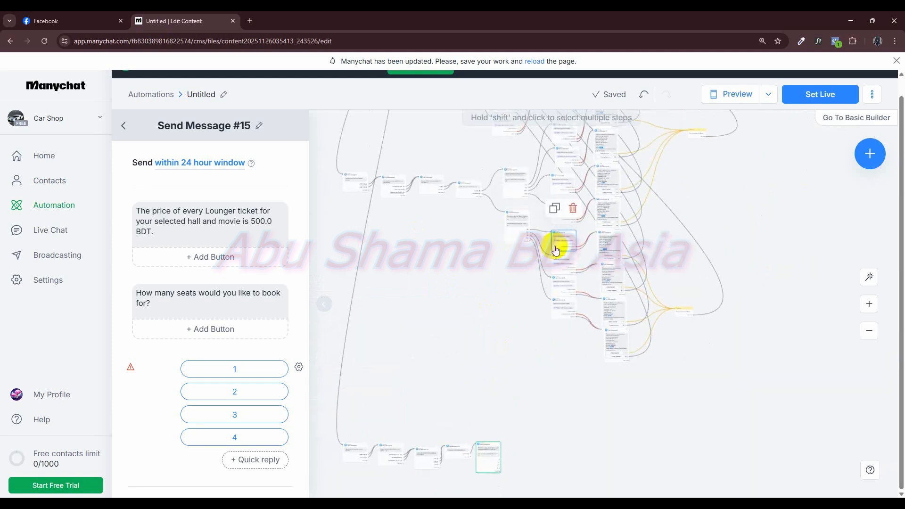
click(554, 213)
drag(630, 316, 545, 450)
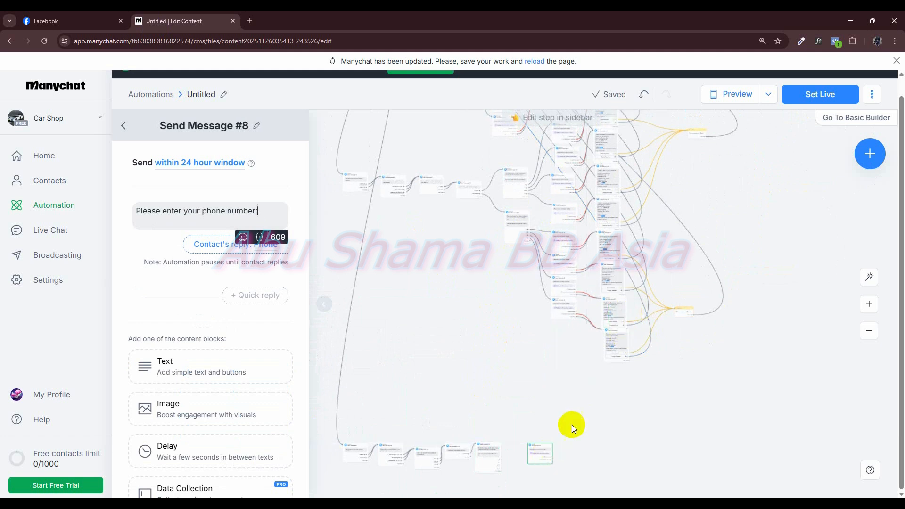
- Duplicate the booking summary message, place its copy after the copied phone-number message, and duplicate the action that marks the conversation as Closed
click(607, 307)
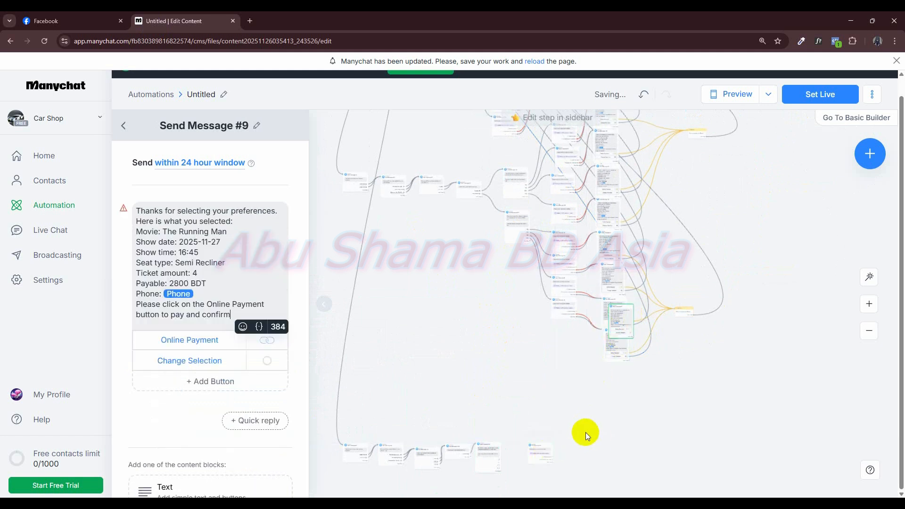
drag(623, 398, 607, 448)
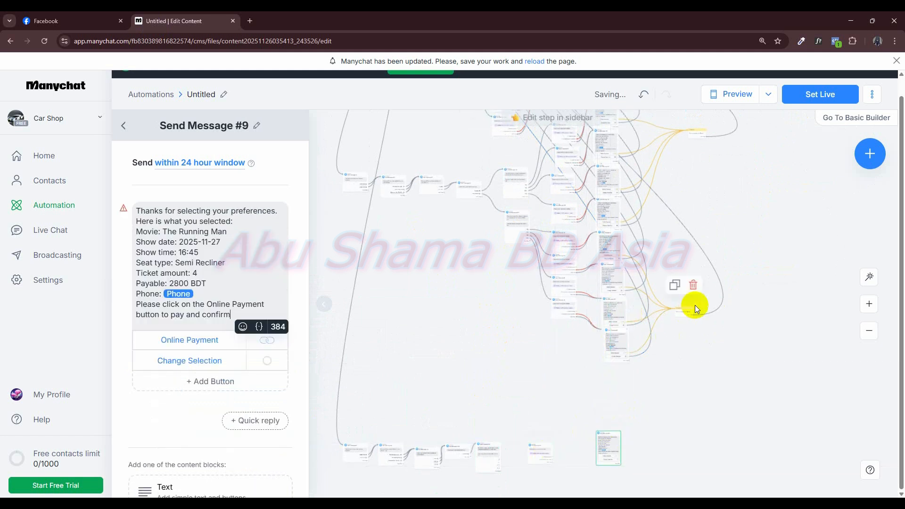
click(673, 289)
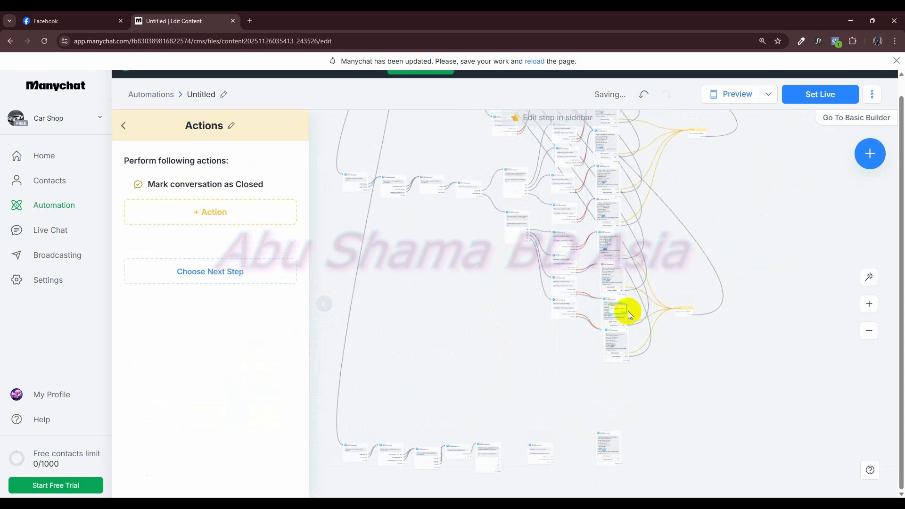
scroll(555, 402, up, 3)
drag(553, 404, 521, 193)
scroll(513, 287, up, 5)
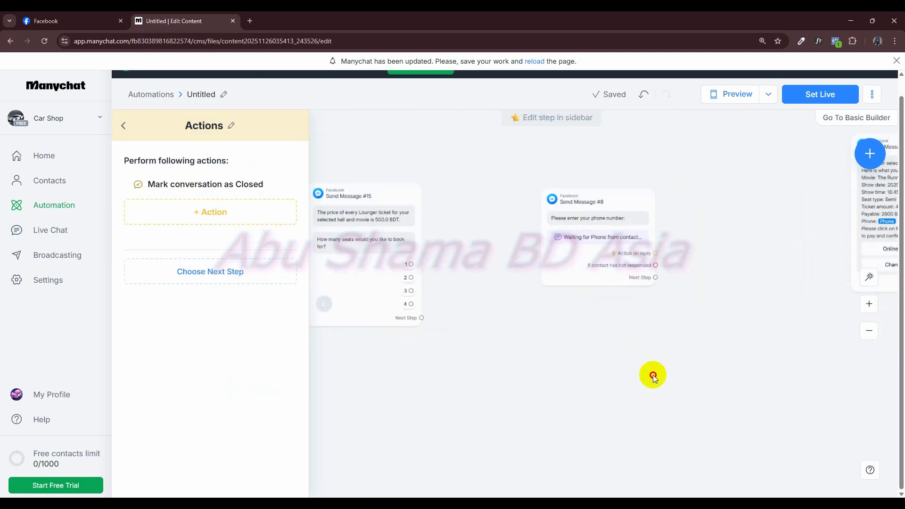
- Connect seat reply 1 to the copied phone-number message, and duplicate that message below it for seat reply 2
drag(624, 342, 657, 389)
drag(594, 407, 605, 424)
drag(542, 387, 529, 415)
drag(600, 366, 592, 390)
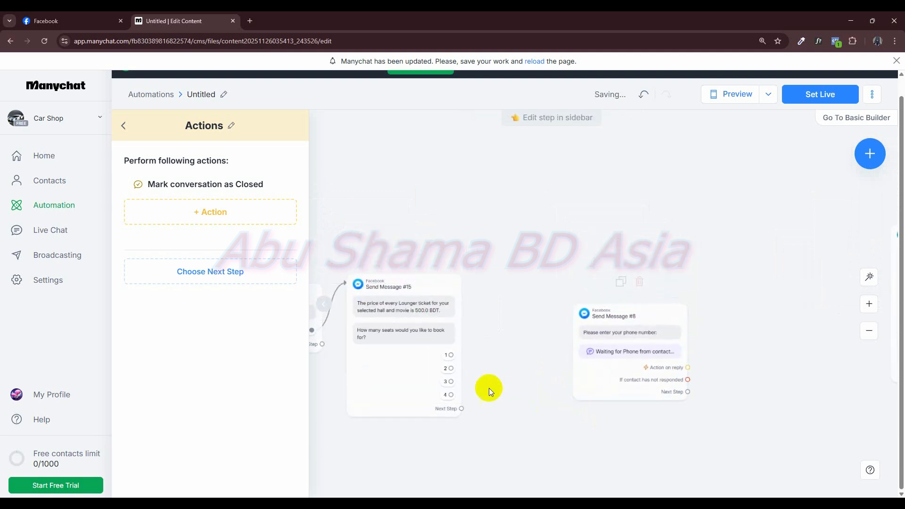
drag(453, 355, 588, 302)
drag(592, 237, 595, 424)
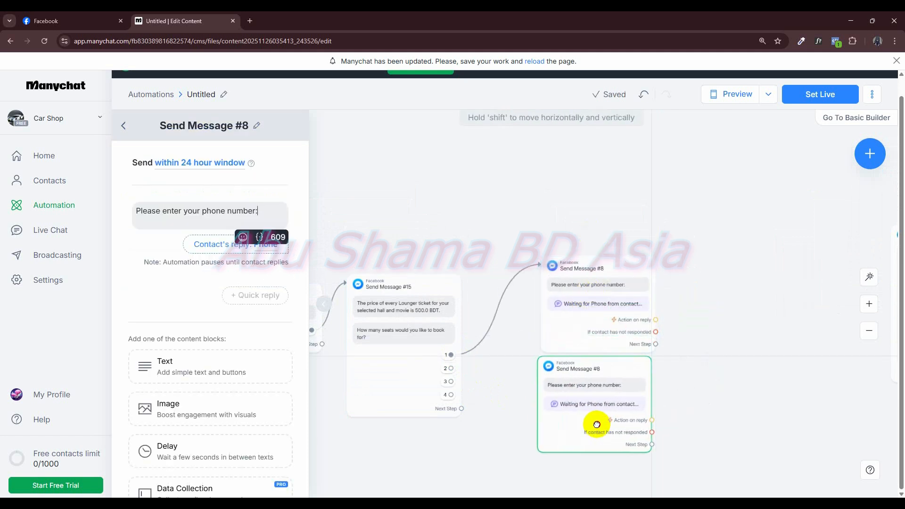
drag(451, 368, 546, 381)
click(546, 382)
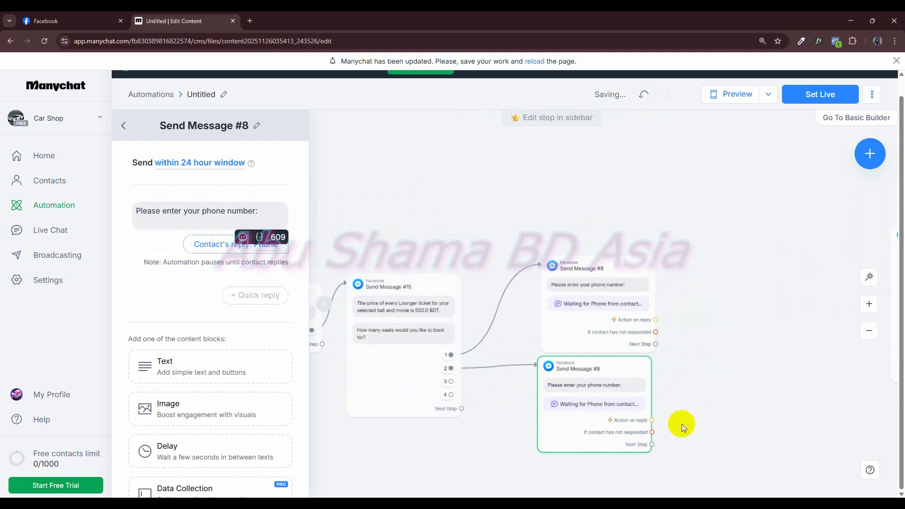
- Add two more copies of the phone-number message below and connect seat replies 3 and 4 to them
drag(539, 243, 549, 429)
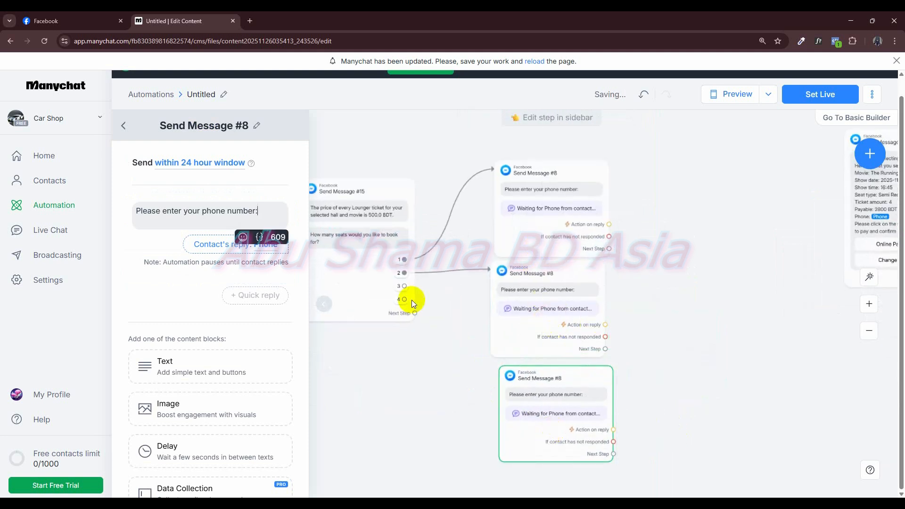
click(404, 285)
click(511, 394)
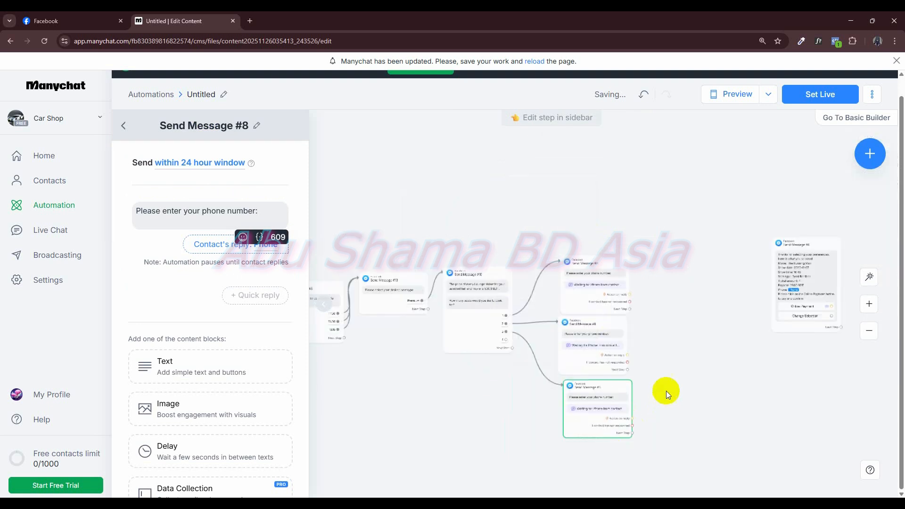
drag(552, 304, 647, 350)
drag(633, 417, 568, 440)
click(456, 280)
click(545, 433)
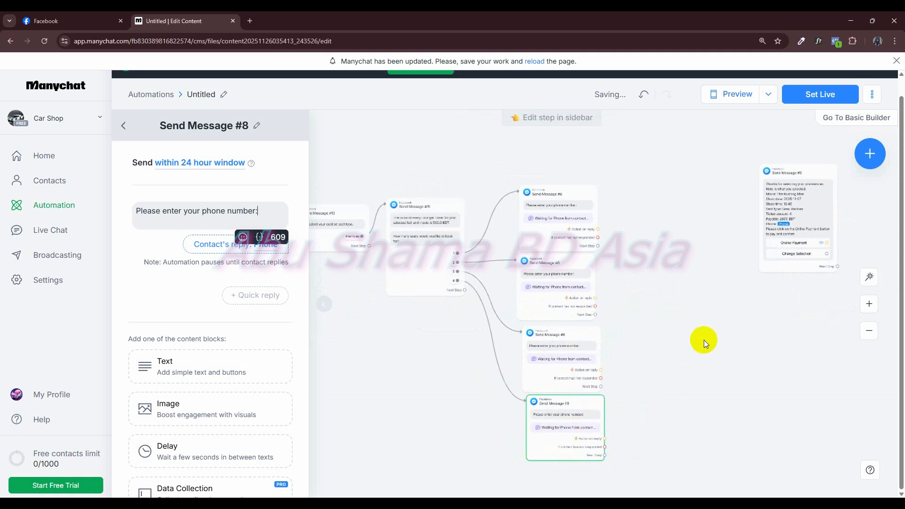
- Set the copied booking summary's payable amount to 500 BDT and connect the first phone-number message's no-response and next-step outputs to it
drag(625, 285, 575, 273)
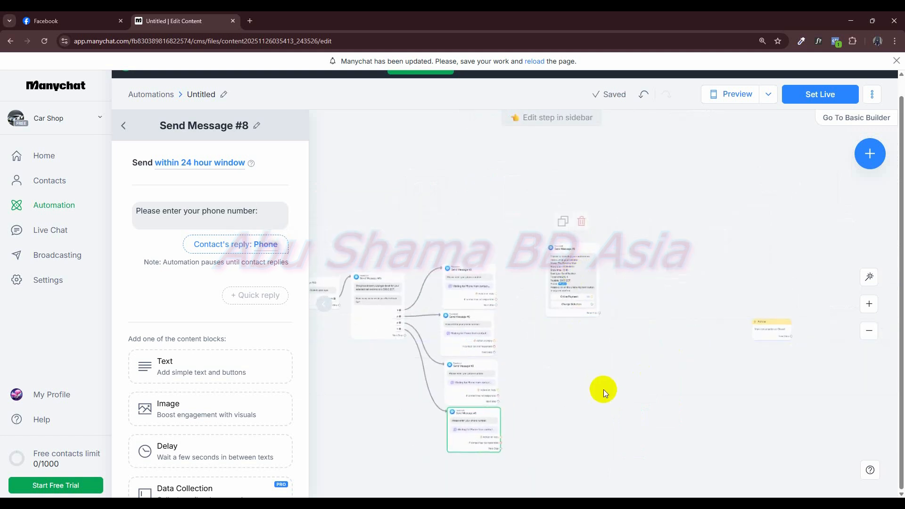
scroll(603, 389, up, 5)
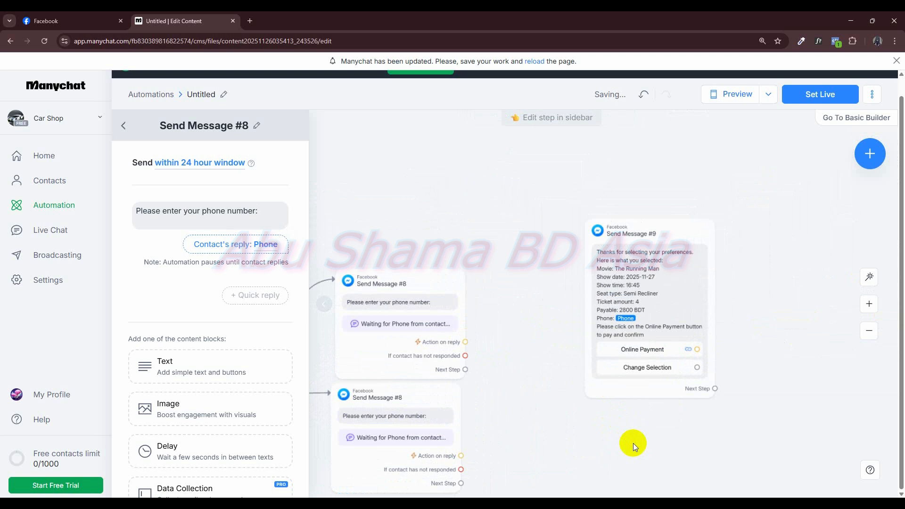
click(667, 247)
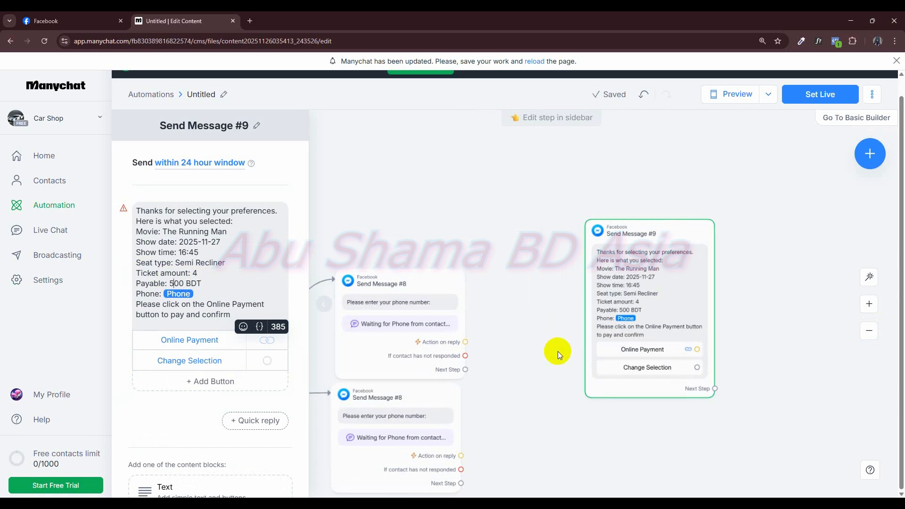
drag(465, 355, 600, 297)
drag(465, 371, 589, 315)
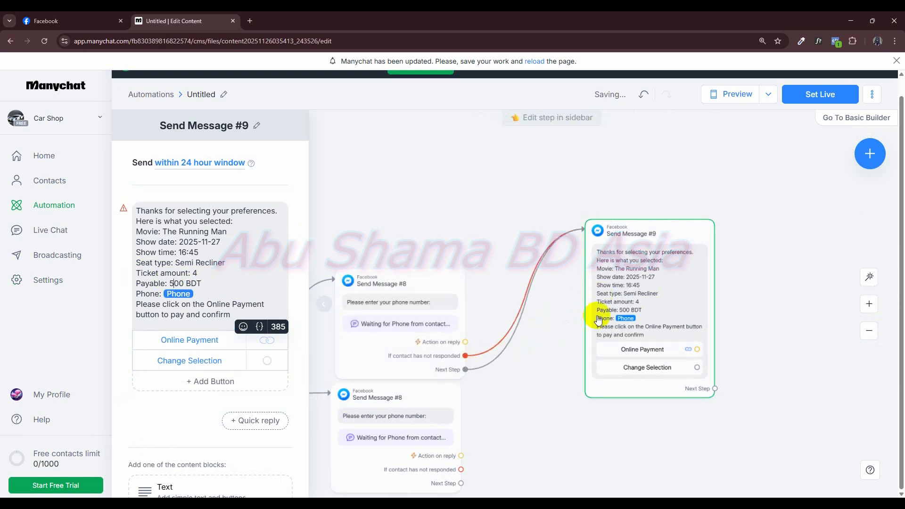
- Connect the summary's Online Payment button to the copied Mark conversation as Closed action and link that action's next step back to the flow's start area
scroll(672, 320, down, 3)
drag(824, 373, 678, 289)
drag(576, 324, 812, 169)
scroll(631, 366, down, 3)
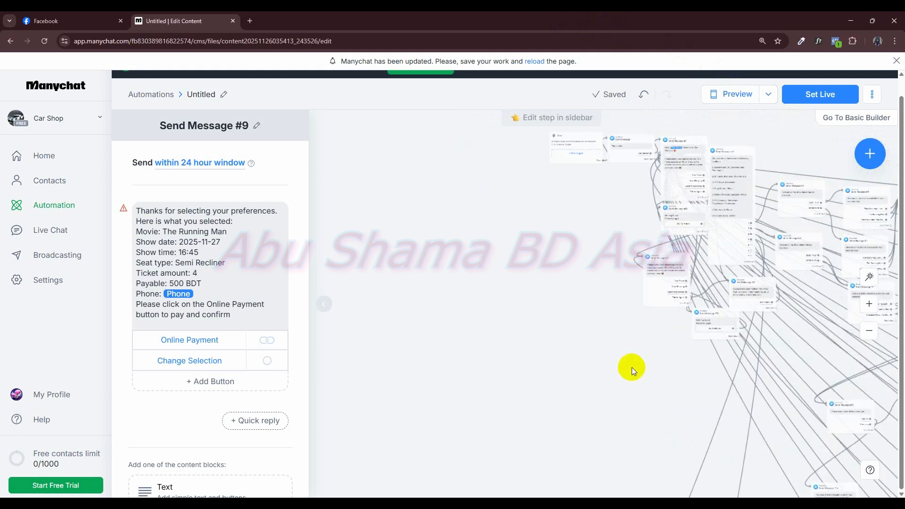
scroll(609, 312, down, 5)
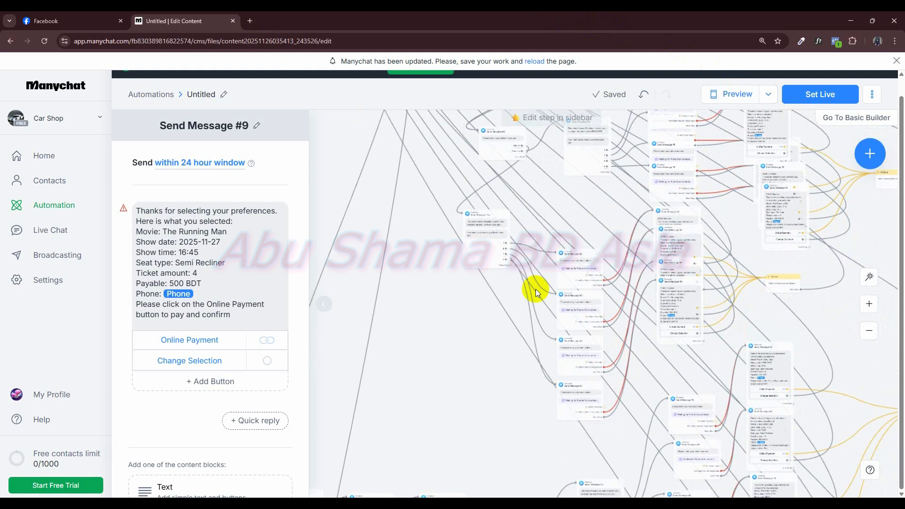
- Connect the 500 BDT summary's Change Selection button back to the theater locations message
scroll(675, 306, up, 10)
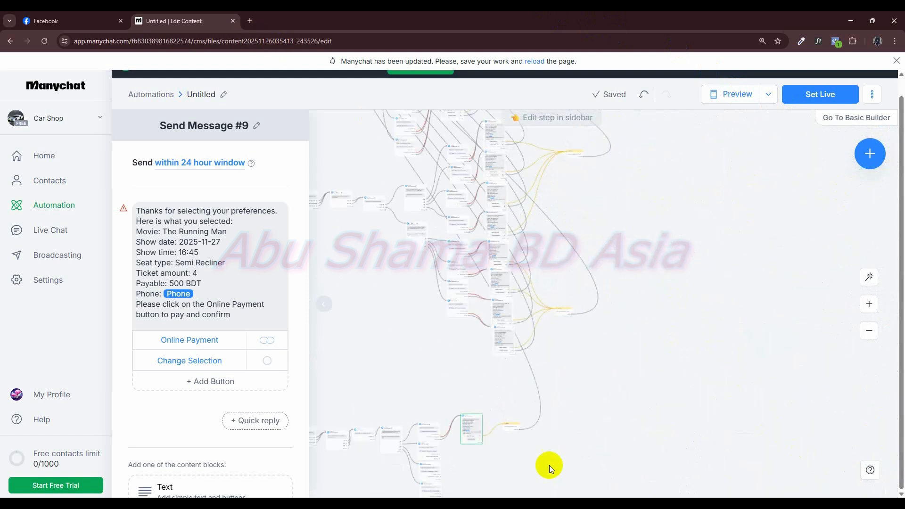
scroll(621, 347, up, 5)
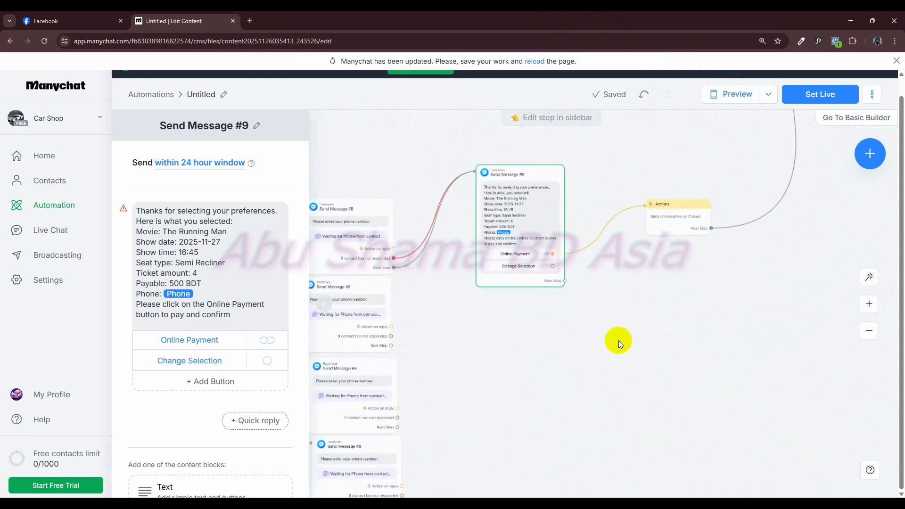
drag(588, 277, 611, 339)
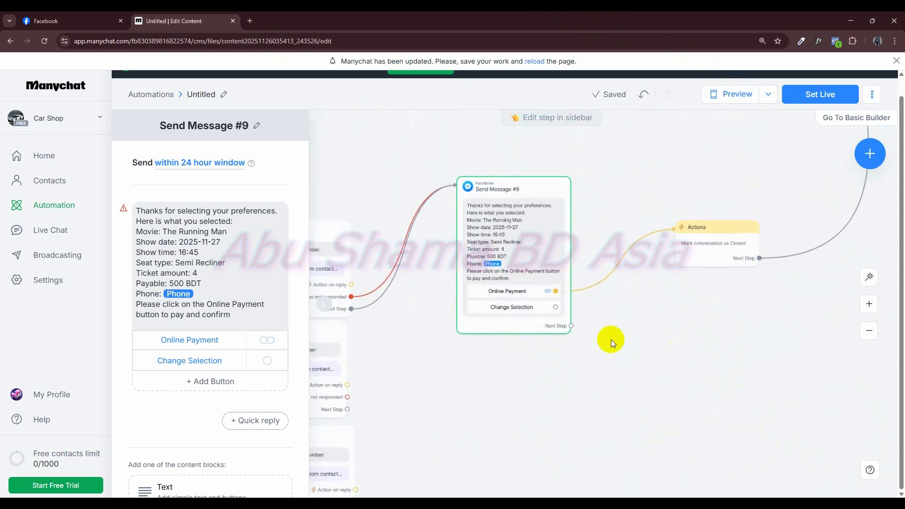
drag(558, 306, 790, 234)
scroll(454, 309, down, 10)
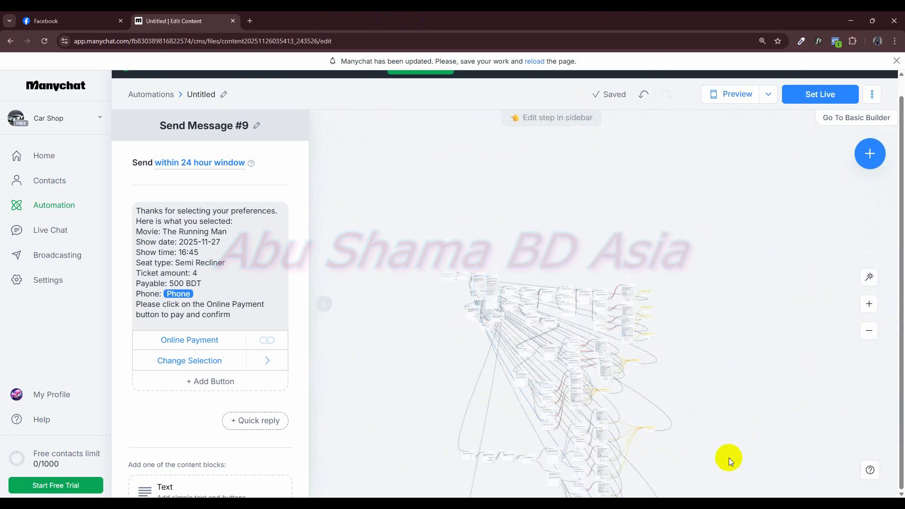
- Duplicate the 500 BDT booking summary message and place the copy directly below the original
scroll(616, 204, up, 10)
drag(538, 269, 545, 332)
click(535, 206)
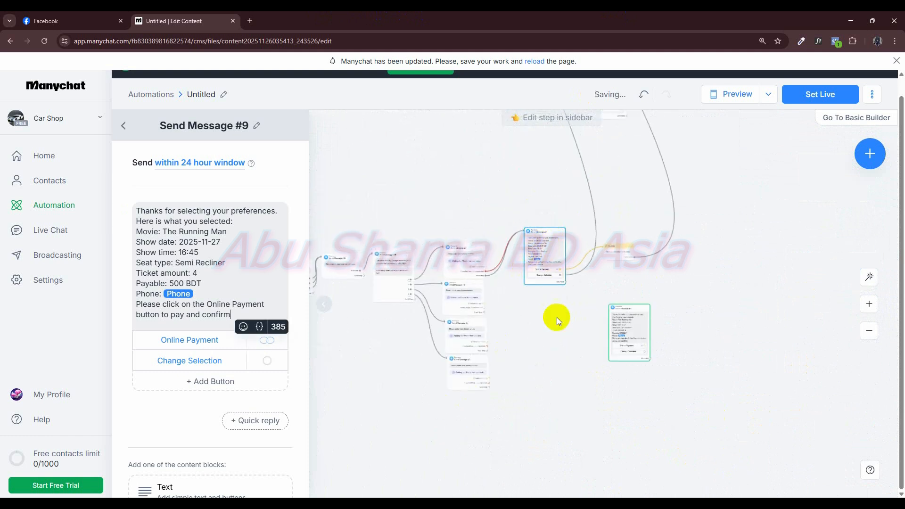
scroll(564, 339, up, 3)
drag(539, 297, 563, 295)
drag(671, 315, 556, 283)
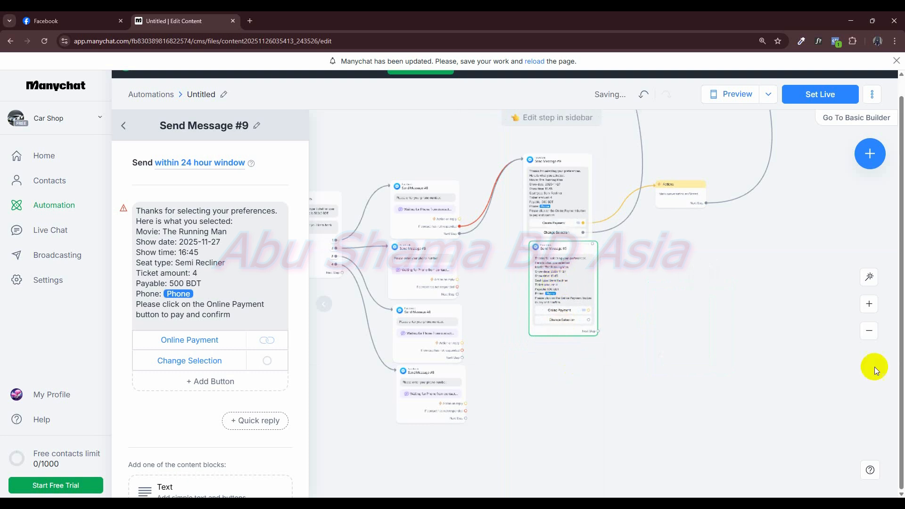
- Set the payable amount in the duplicated booking summary to 1000 BDT
scroll(683, 332, up, 3)
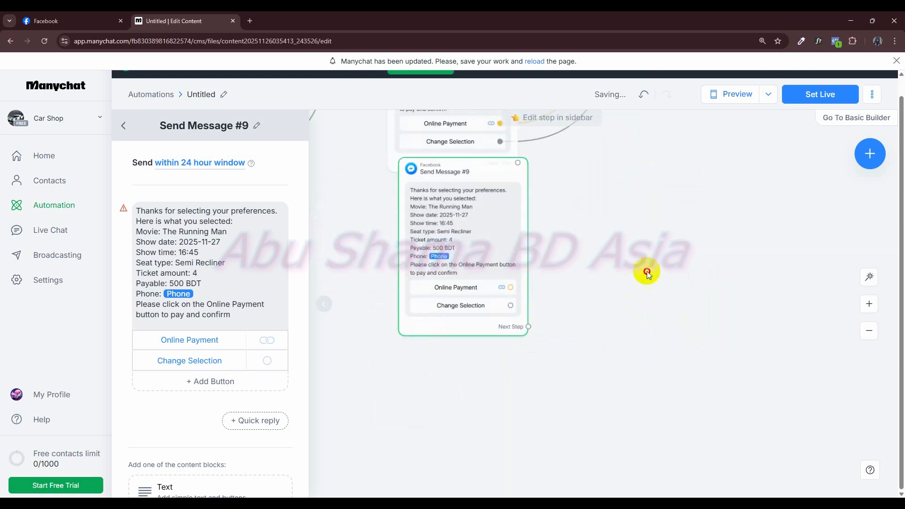
drag(647, 271, 794, 322)
click(179, 216)
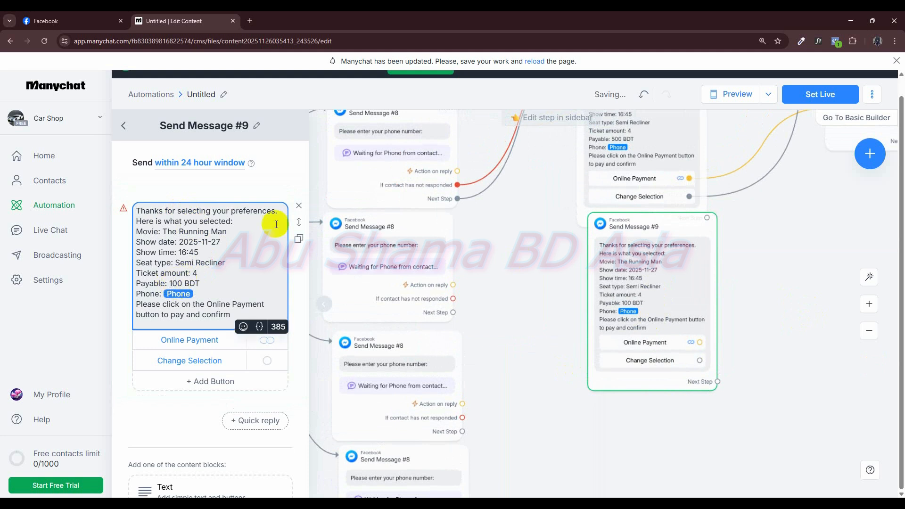
click(177, 283)
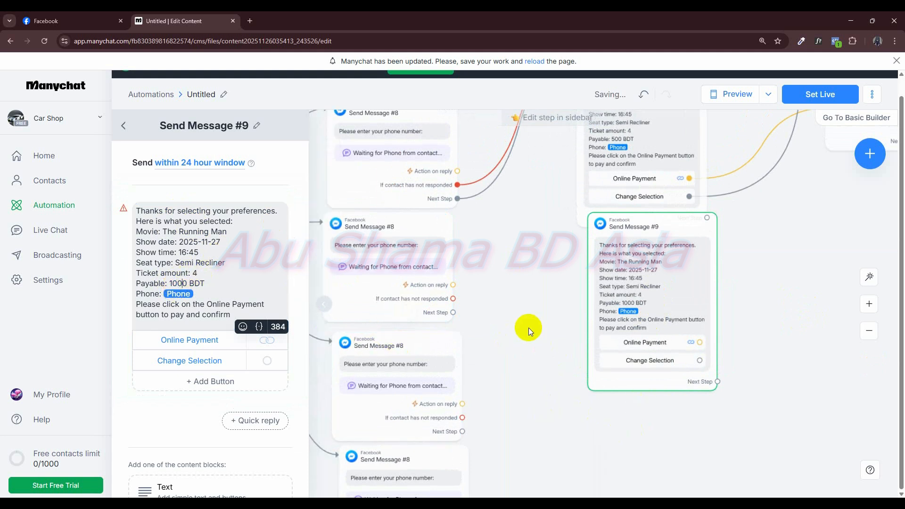
- Connect the second phone-number message's no-response and next-step outputs to the 1000 BDT summary, and its Online Payment button to the closing action
scroll(526, 387, down, 3)
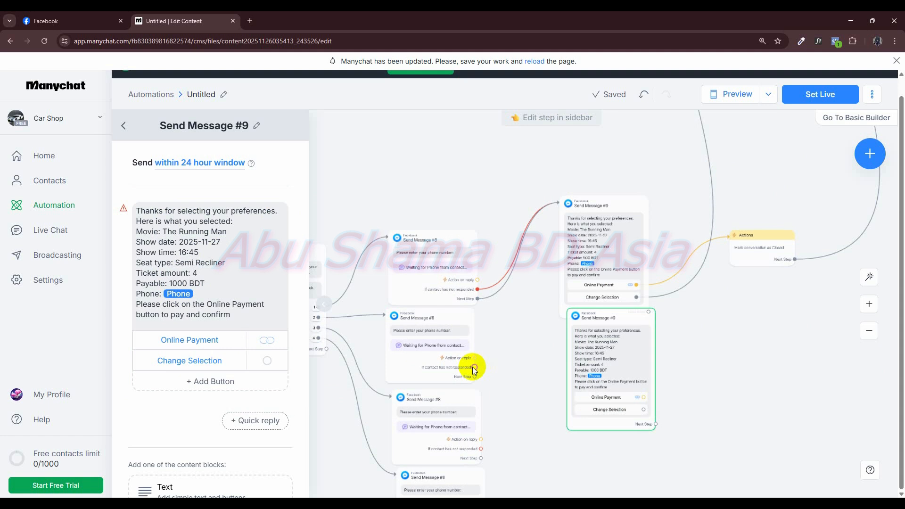
drag(474, 368, 576, 355)
drag(474, 377, 608, 363)
drag(645, 397, 740, 285)
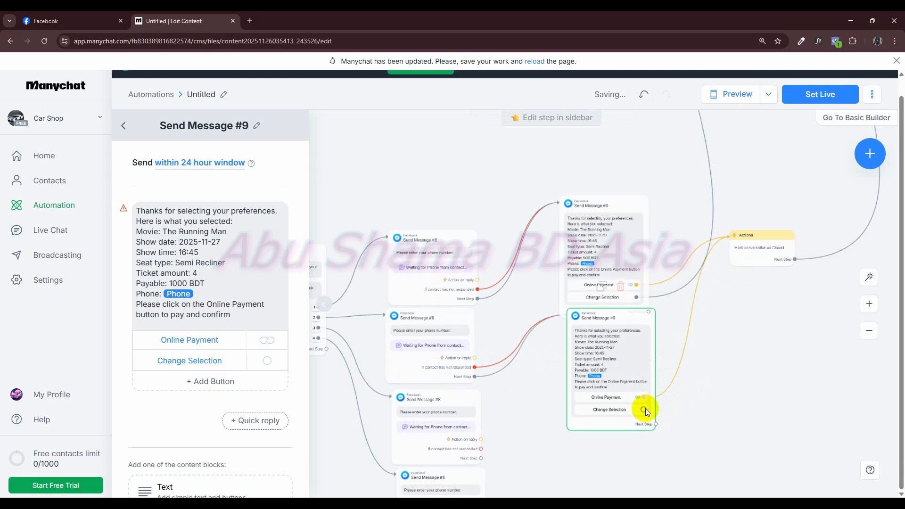
- Connect the 1000 BDT summary's Change Selection button back to the theater locations message
drag(644, 408, 669, 31)
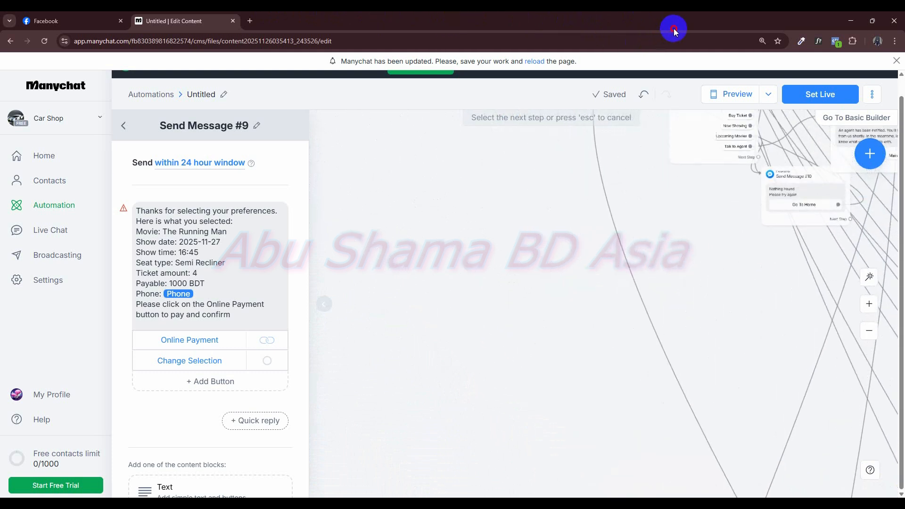
drag(757, 237, 757, 246)
click(833, 246)
scroll(596, 247, down, 4)
scroll(556, 242, down, 3)
drag(485, 261, 347, 77)
scroll(616, 375, up, 3)
scroll(566, 291, up, 3)
drag(542, 280, 664, 448)
- Preview the flow from Get Started and choose to buy a ticket at theater location 4 for 2025-11-28
click(734, 98)
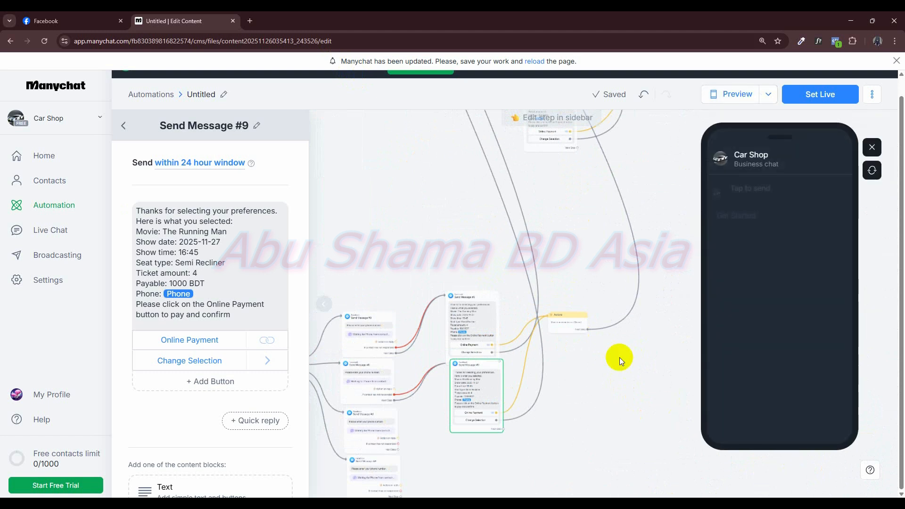
click(739, 210)
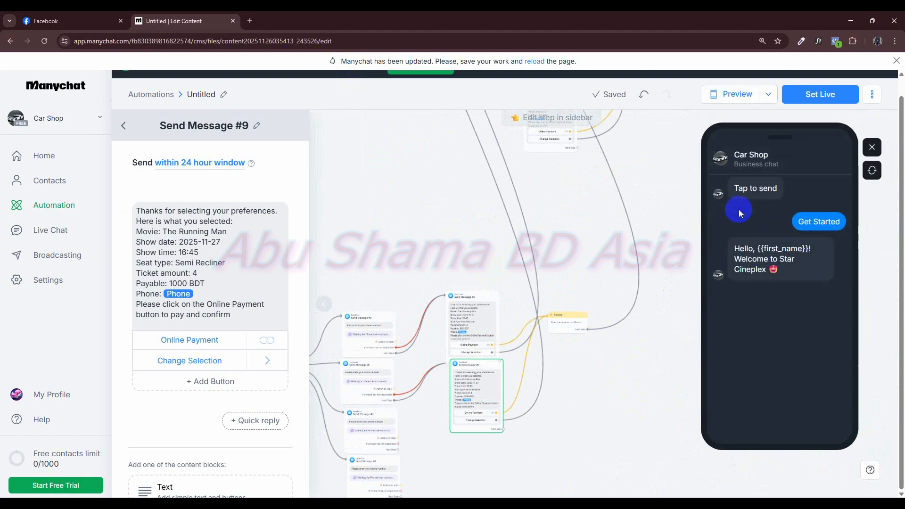
click(747, 379)
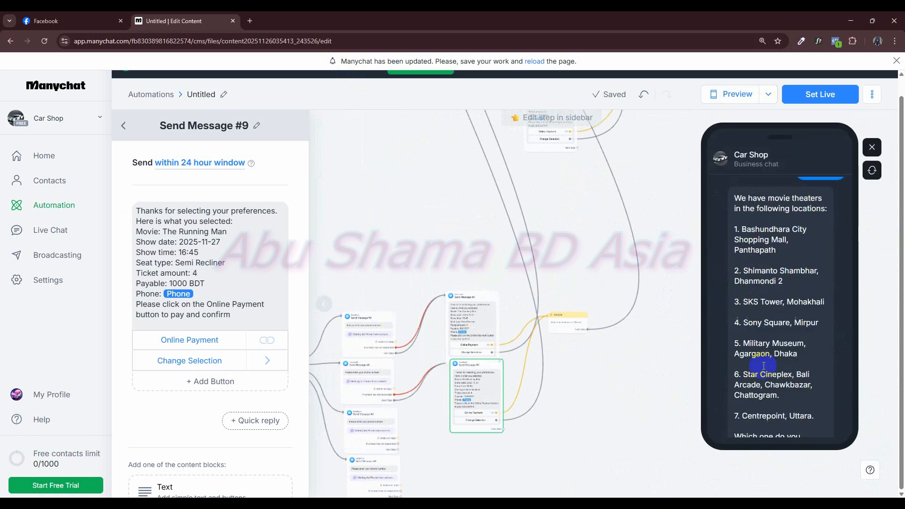
click(790, 407)
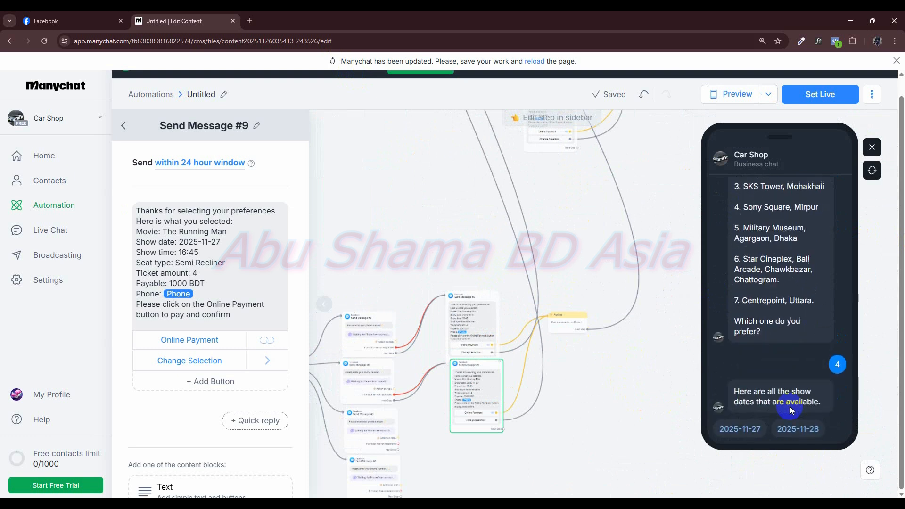
click(796, 428)
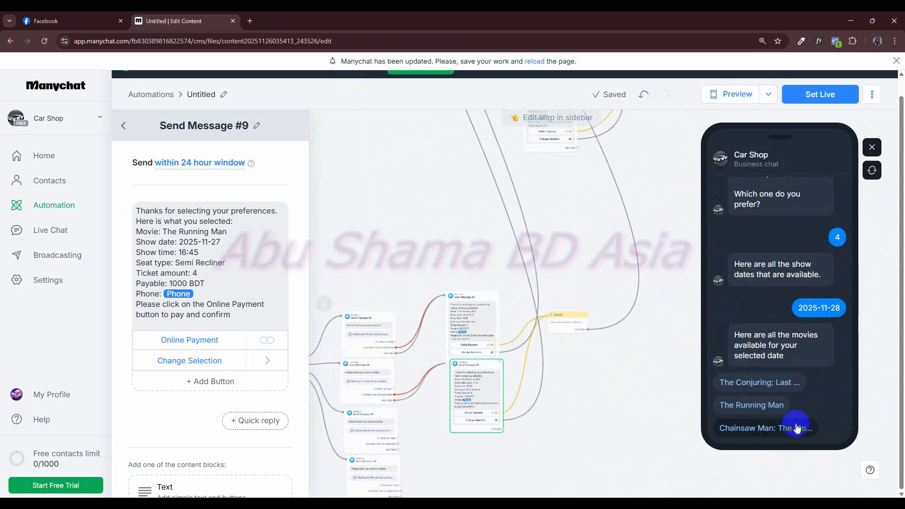
- In the preview, pick The Running Man, the 16:30 show, the Premium seat type and 2 seats
click(776, 405)
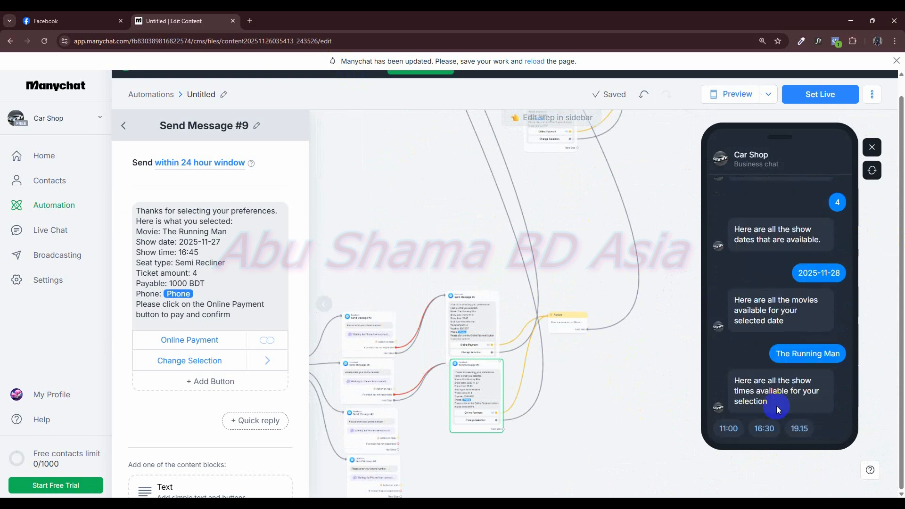
click(762, 430)
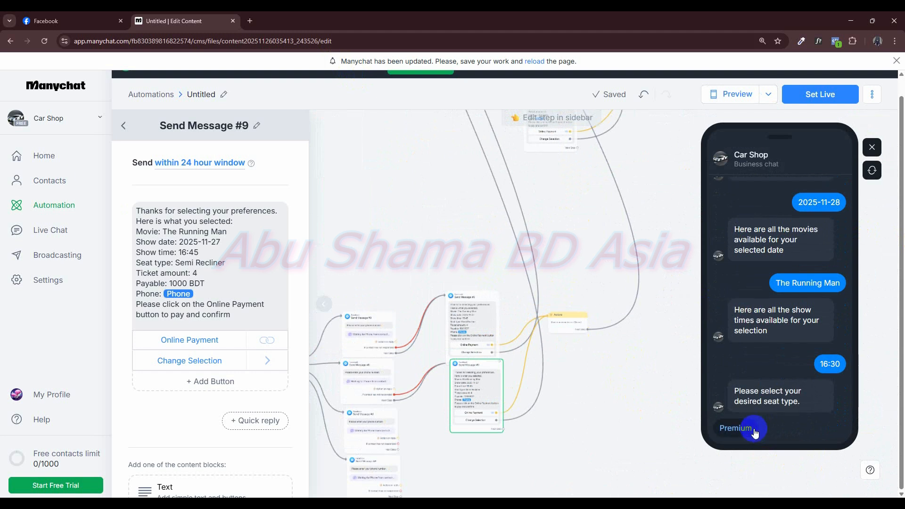
click(750, 427)
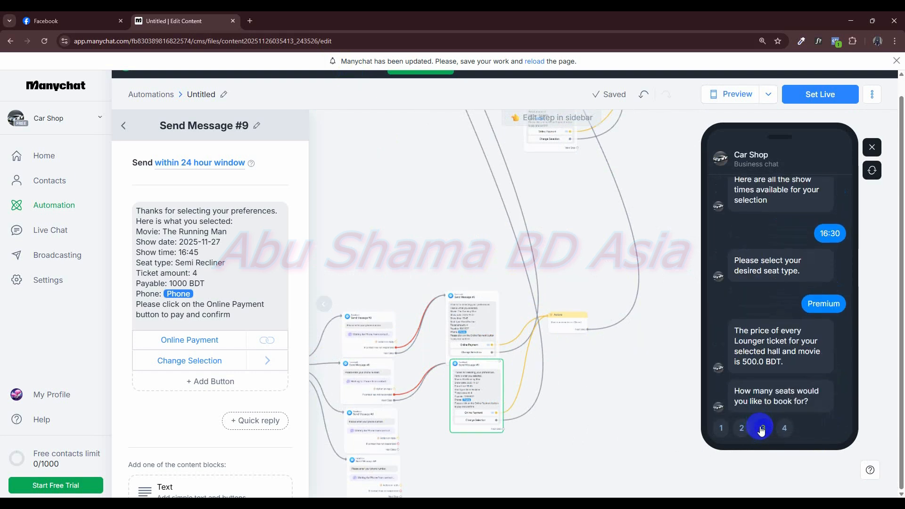
click(751, 428)
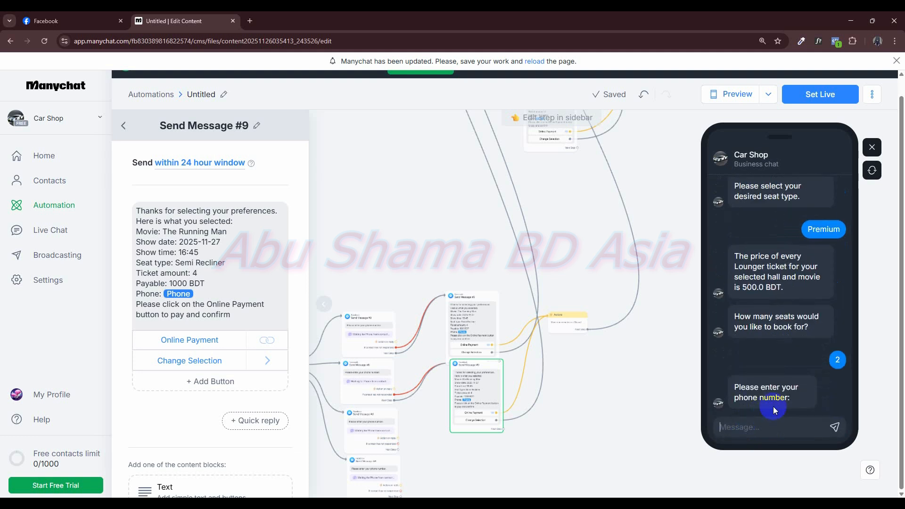
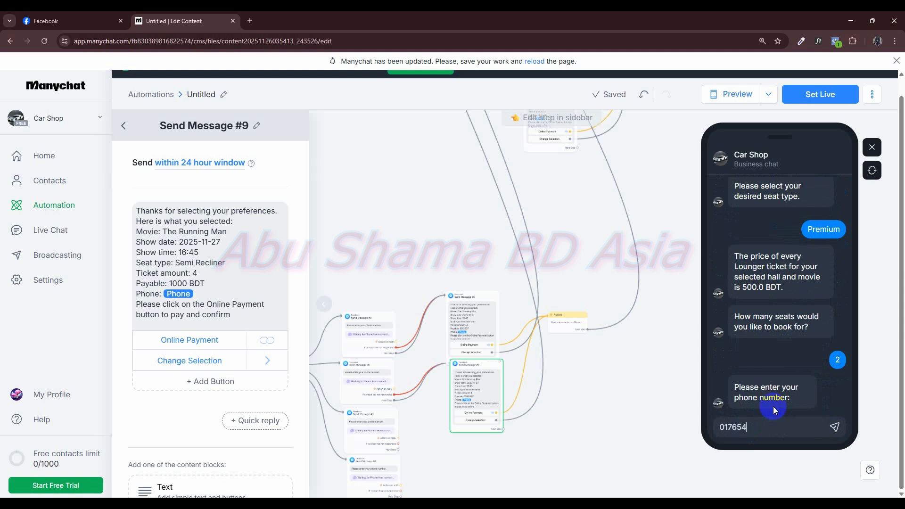
- Submit a sample phone number in the preview chat to bring up the booking summary
key(Return)
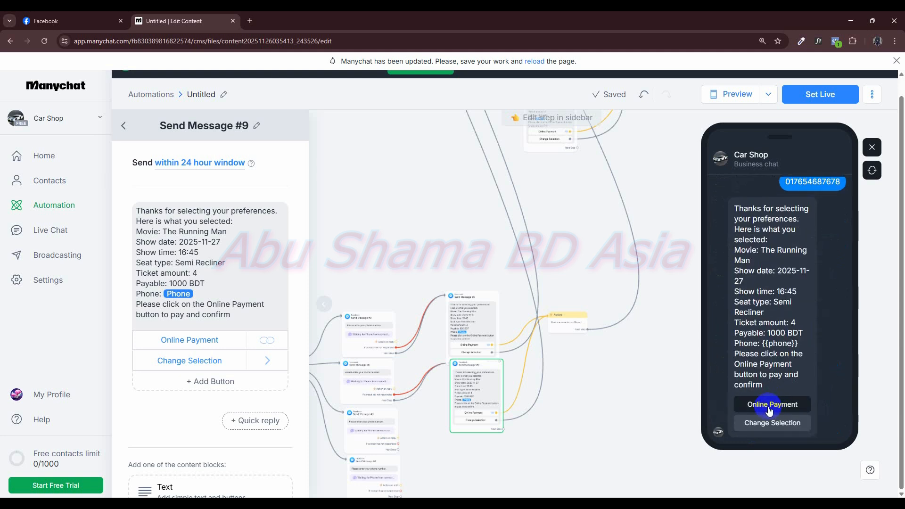
- Test Change Selection in the previewed booking summary, review the chatbot's response and close the preview
click(784, 424)
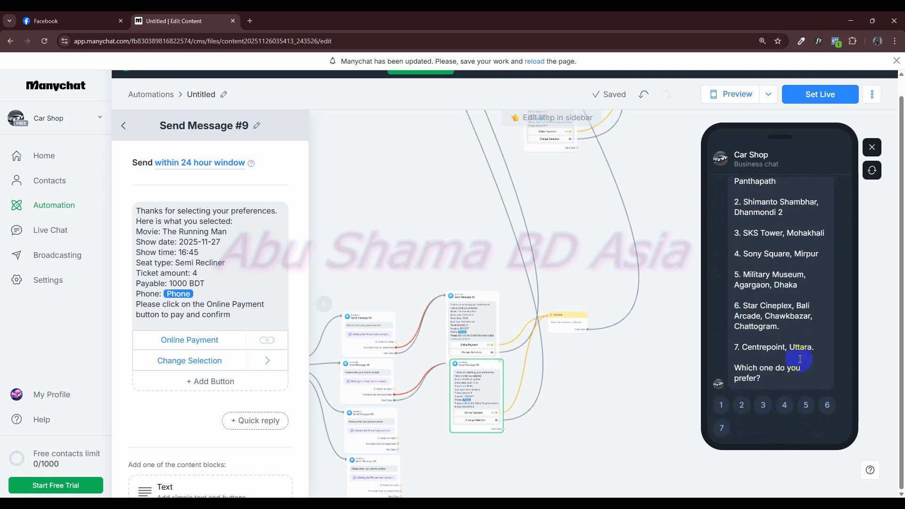
scroll(827, 344, up, 3)
scroll(825, 338, down, 3)
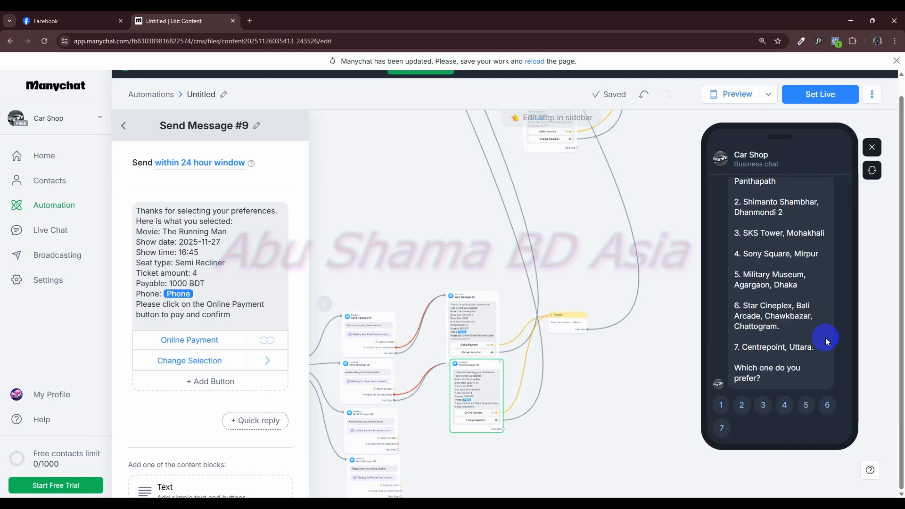
click(871, 147)
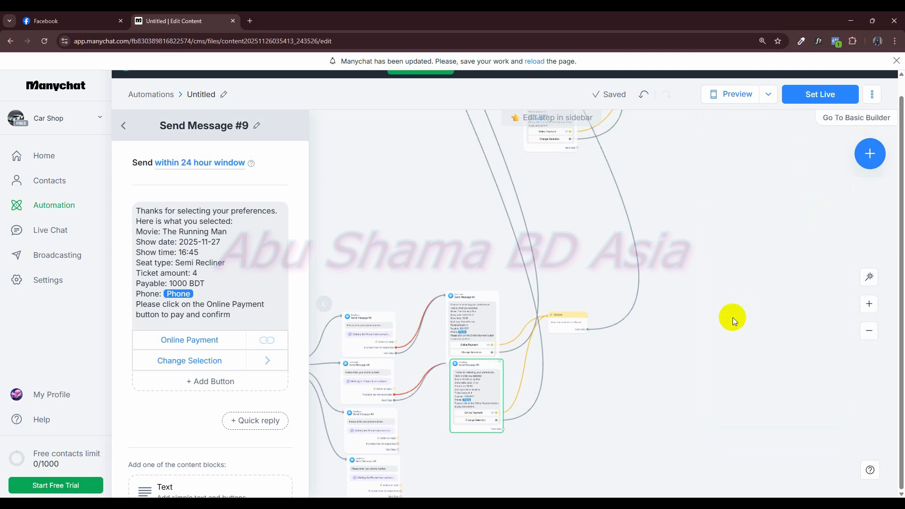